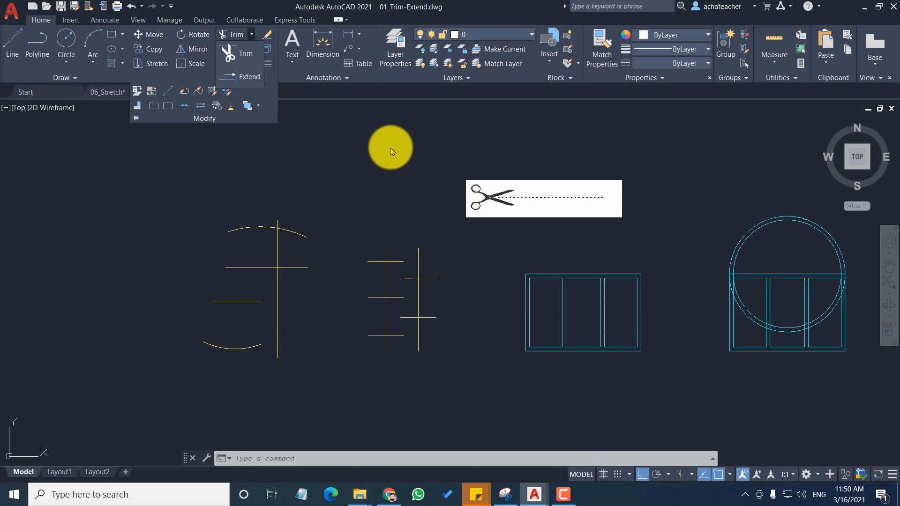
Step: Examine the upper arc, the upper horizontal line and the vertical line crossing them in the leftmost sketch group
{"action": "left_click", "coordinate": [526, 207]}
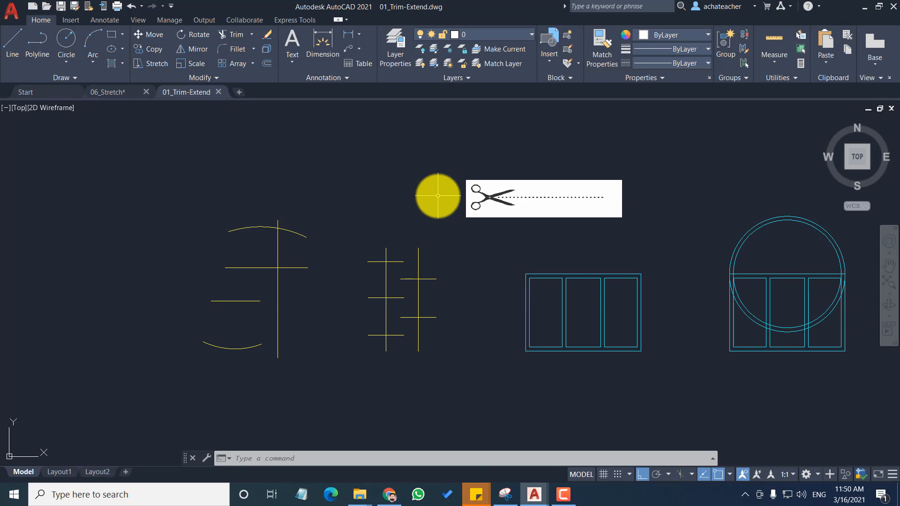
{"action": "scroll", "coordinate": [185, 345], "scroll_direction": "up", "scroll_amount": 2}
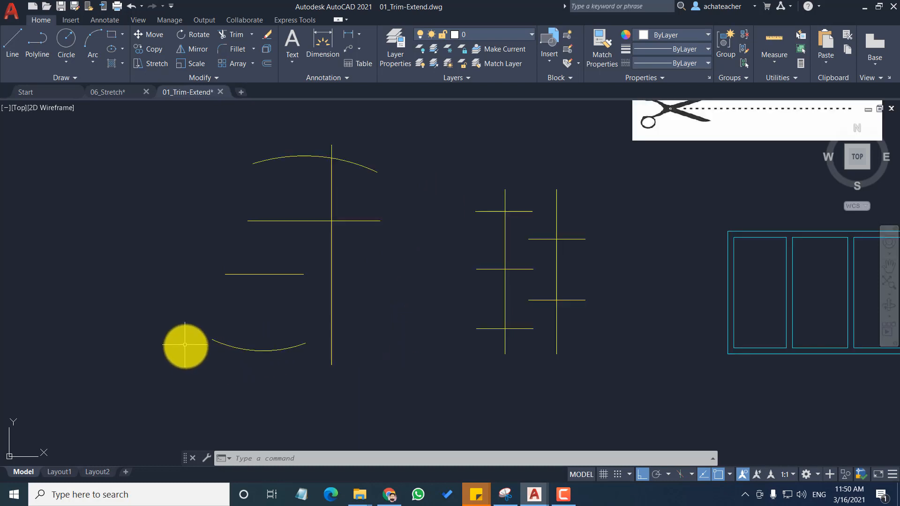
{"action": "left_click", "coordinate": [360, 220]}
{"action": "left_click", "coordinate": [364, 167]}
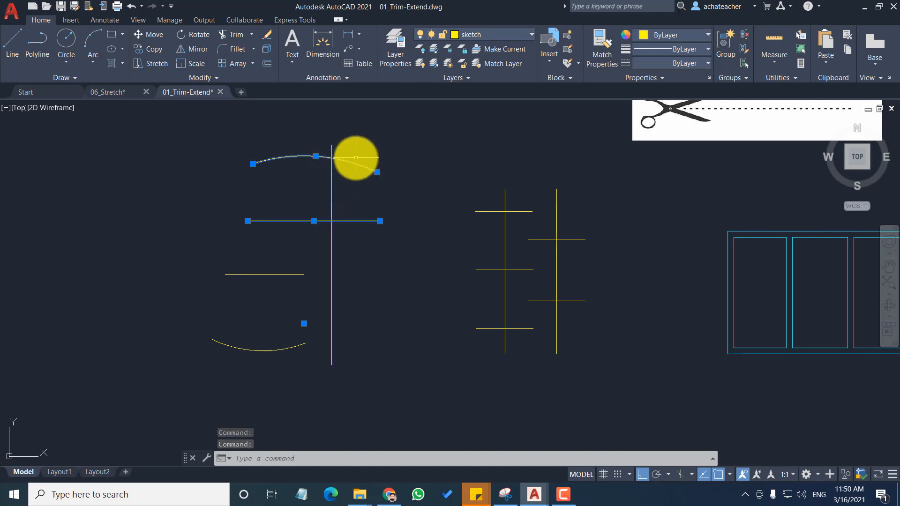
{"action": "key", "text": "Escape"}
{"action": "left_click", "coordinate": [331, 242]}
{"action": "left_click", "coordinate": [331, 242]}
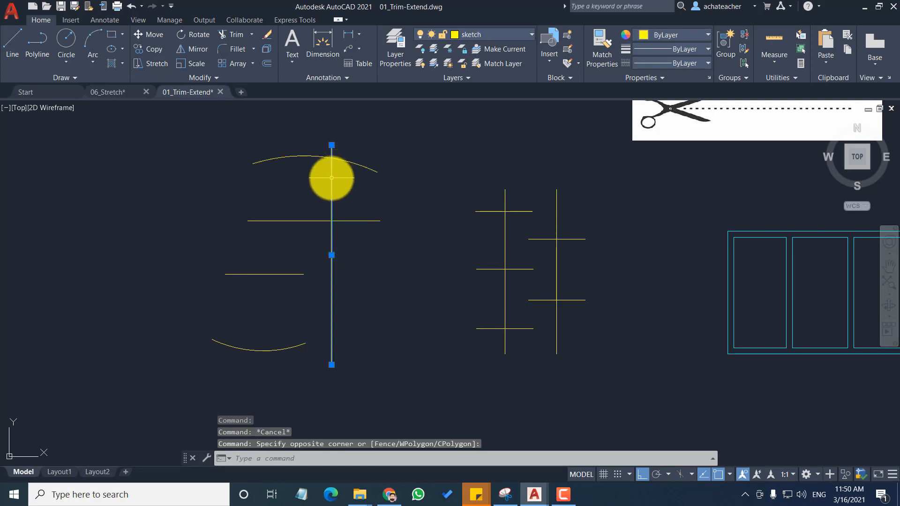
{"action": "key", "text": "Escape"}
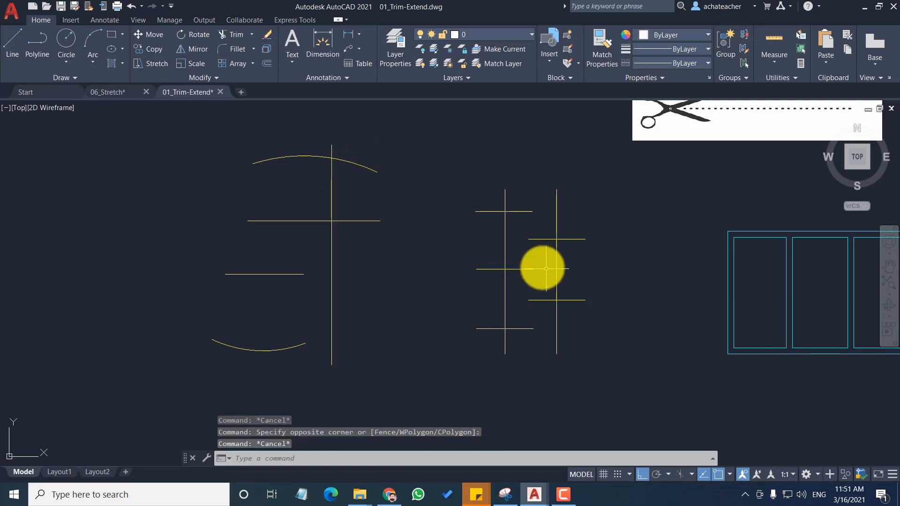
Step: Examine the two short horizontal lines crossing the right vertical line in the second sketch group, and that vertical line
{"action": "scroll", "coordinate": [607, 318], "scroll_direction": "up", "scroll_amount": 2}
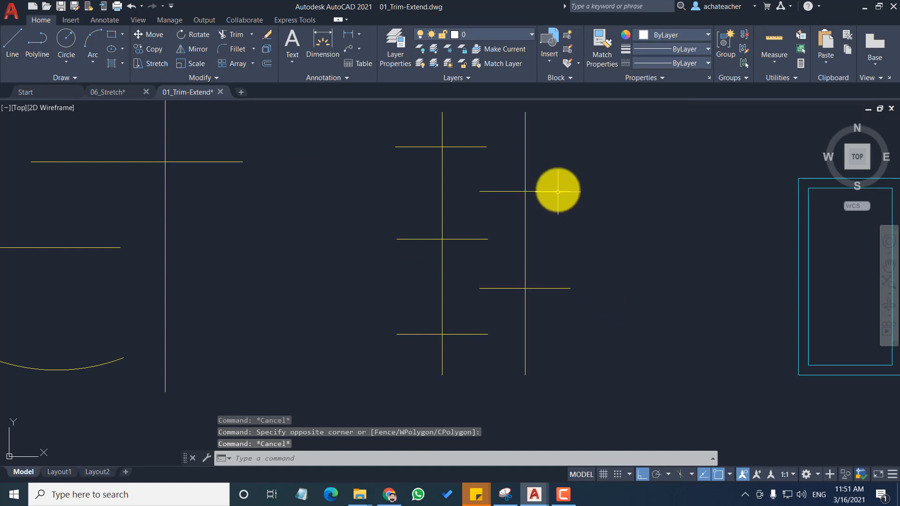
{"action": "left_click", "coordinate": [583, 157]}
{"action": "left_click", "coordinate": [551, 317]}
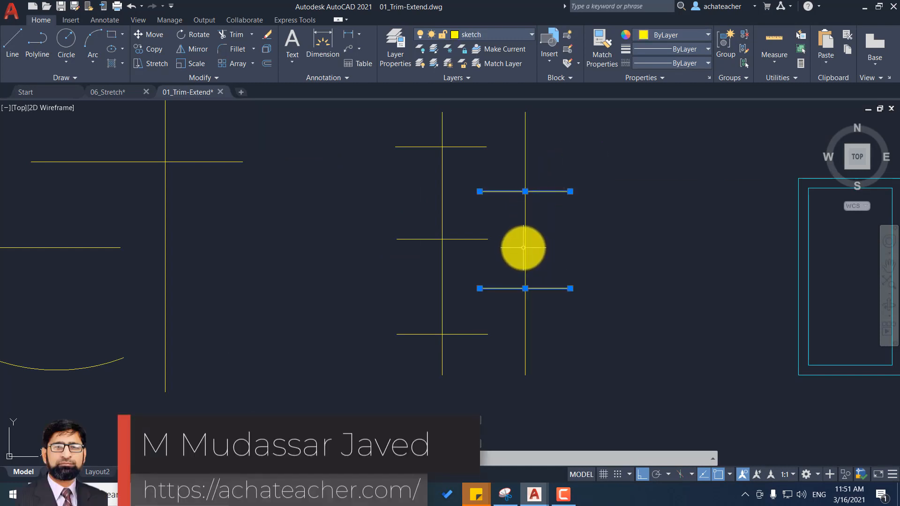
{"action": "key", "text": "Escape"}
{"action": "left_click", "coordinate": [525, 247]}
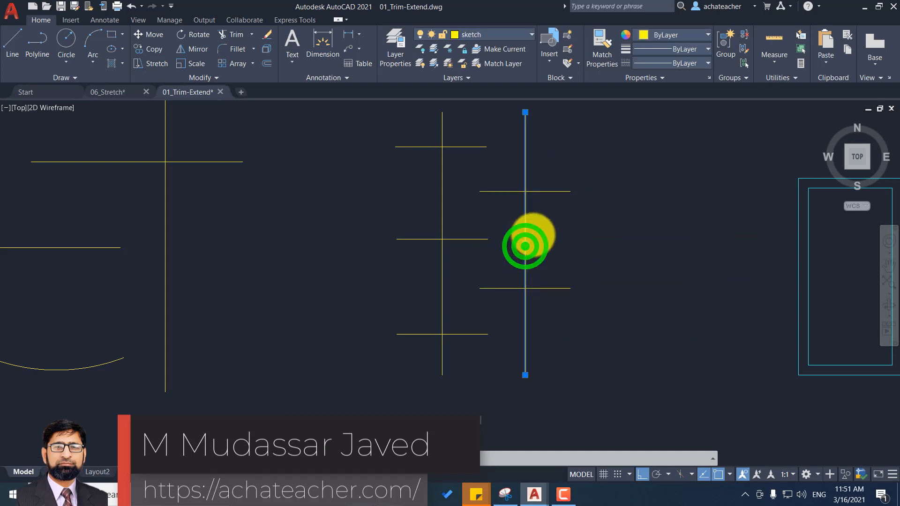
{"action": "scroll", "coordinate": [525, 247], "scroll_direction": "down", "scroll_amount": 5}
{"action": "scroll", "coordinate": [639, 199], "scroll_direction": "up", "scroll_amount": 2}
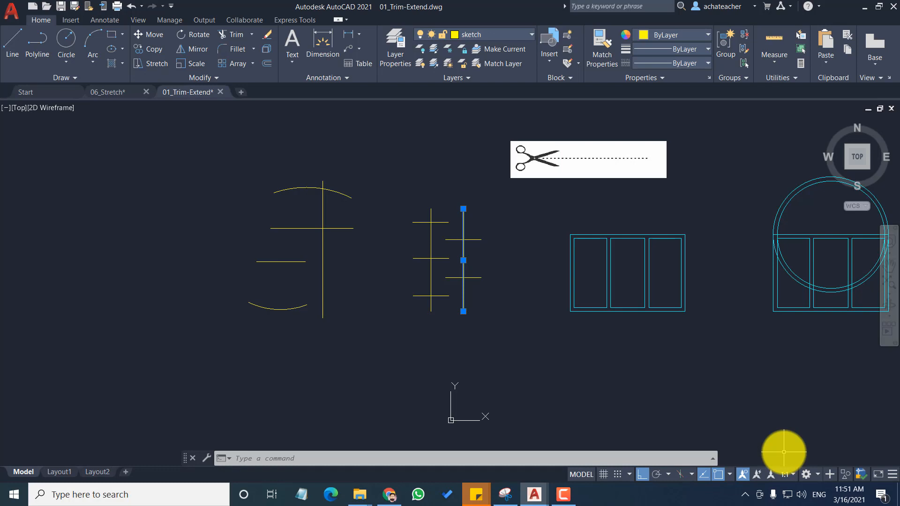
{"action": "key", "text": "Escape"}
{"action": "scroll", "coordinate": [676, 349], "scroll_direction": "down", "scroll_amount": 2}
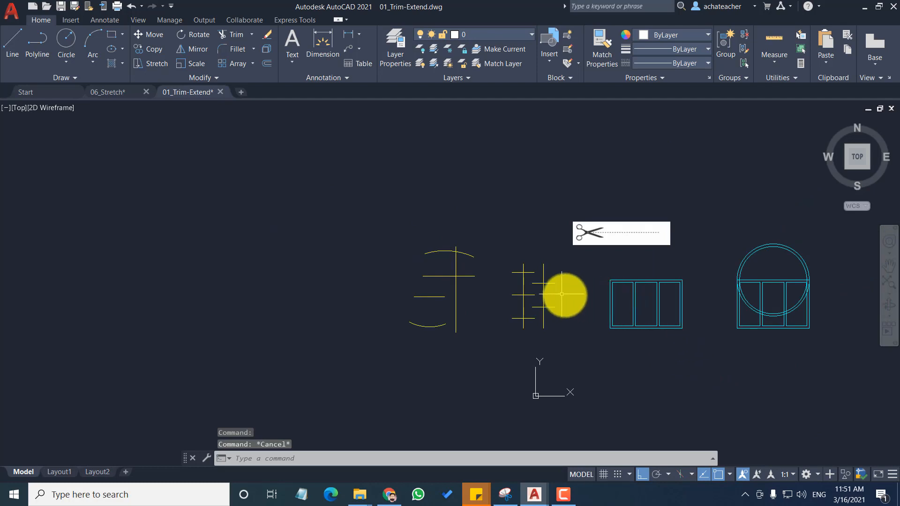
Step: Trim the parts of the upper horizontal line and upper arc right of the leftmost group's vertical line, using Quick trim mode
{"action": "scroll", "coordinate": [558, 296], "scroll_direction": "up", "scroll_amount": 2}
{"action": "scroll", "coordinate": [367, 310], "scroll_direction": "up", "scroll_amount": 2}
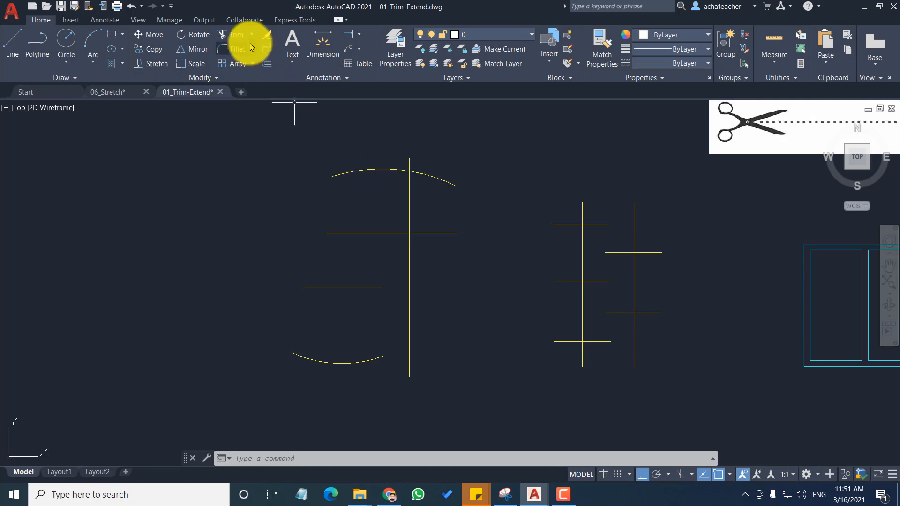
{"action": "left_click", "coordinate": [238, 35]}
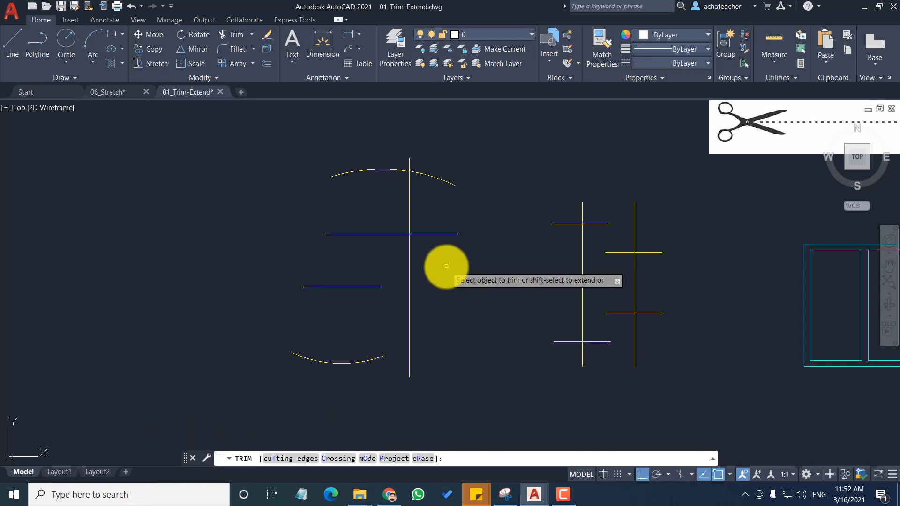
{"action": "right_click", "coordinate": [447, 266]}
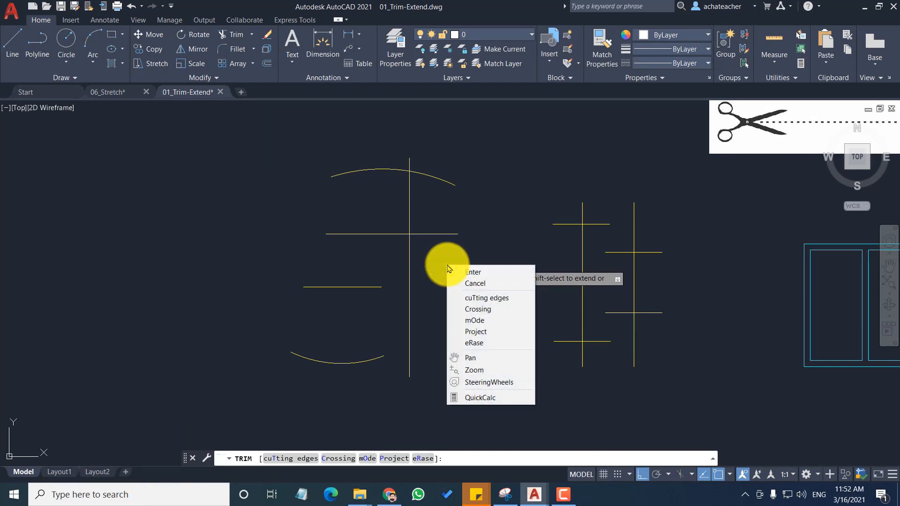
{"action": "left_click", "coordinate": [483, 321]}
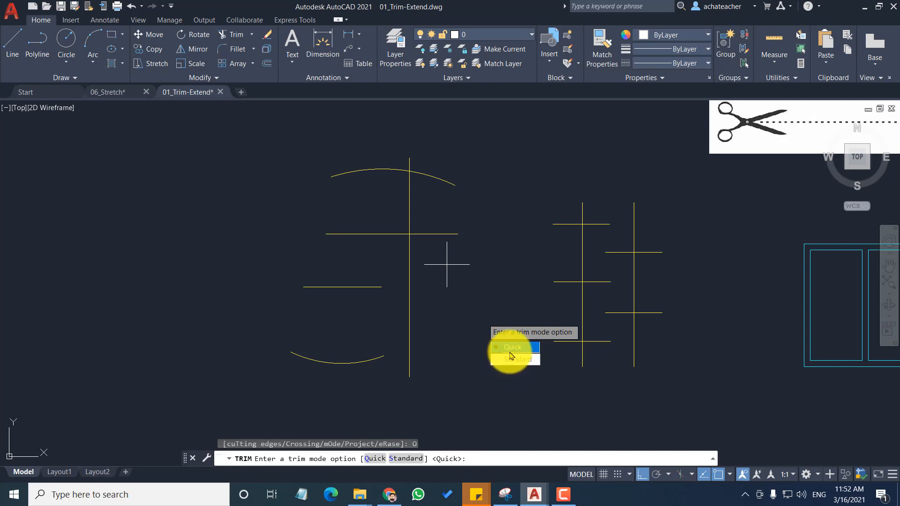
{"action": "left_click", "coordinate": [510, 348]}
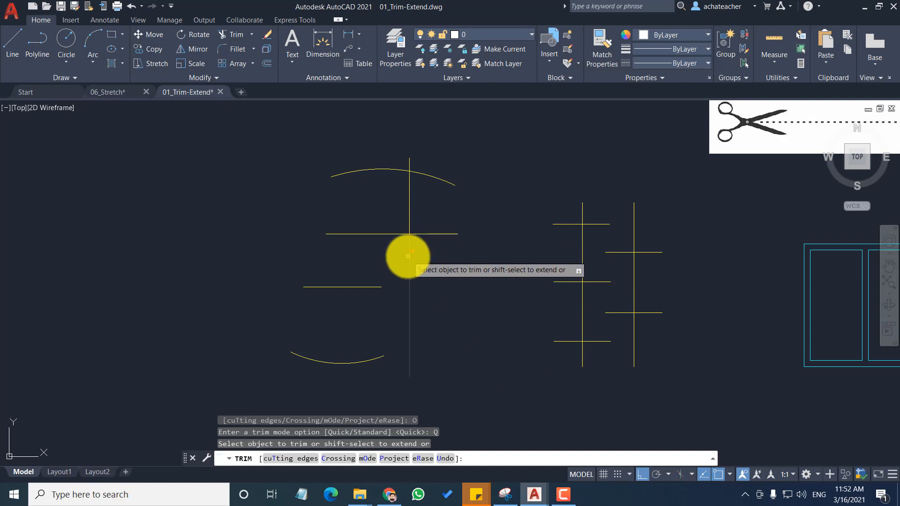
{"action": "left_click", "coordinate": [445, 234]}
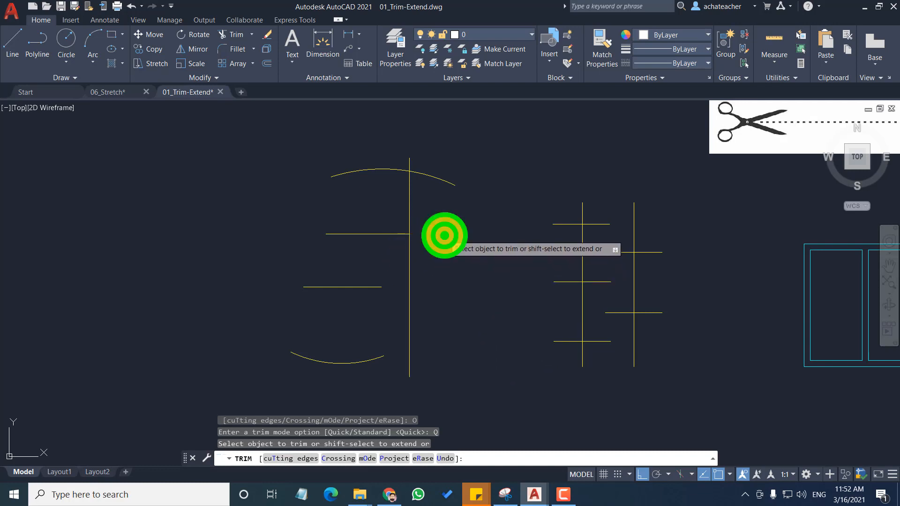
{"action": "left_click", "coordinate": [439, 181]}
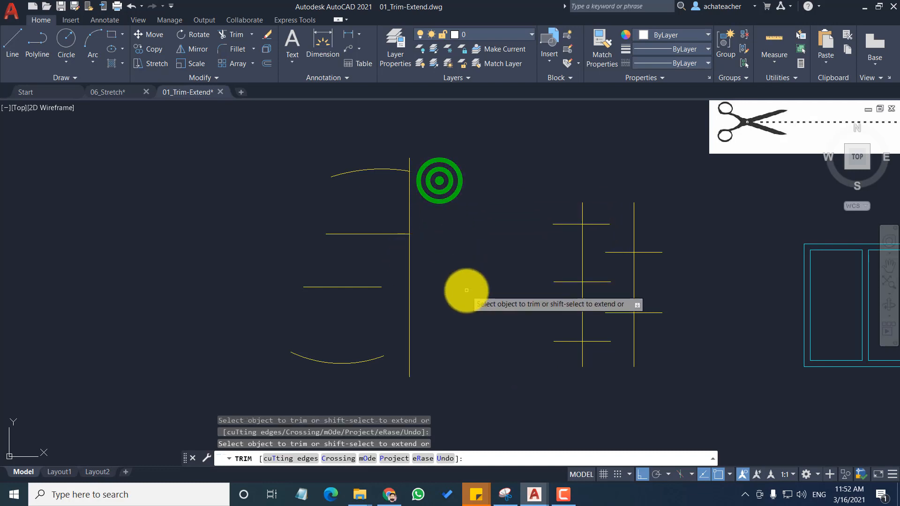
{"action": "key", "text": "Return"}
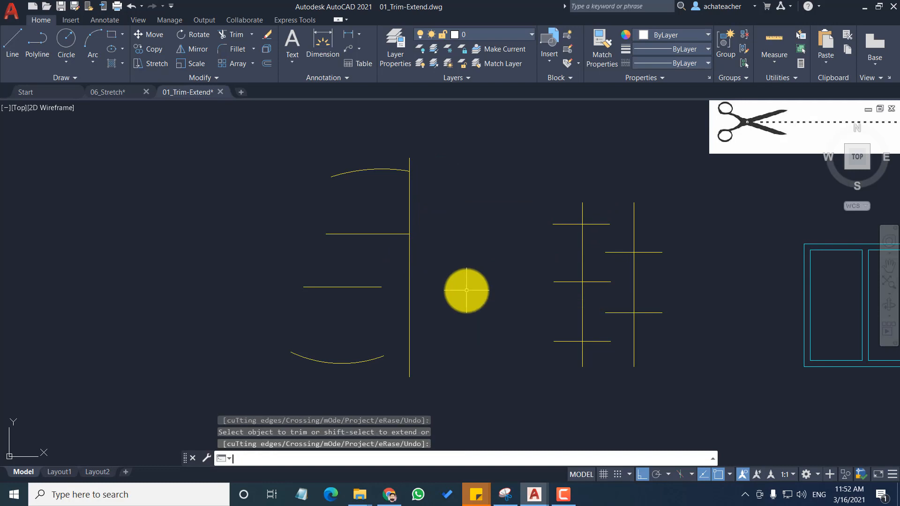
Step: Switch the Trim command's mode to Standard
{"action": "left_click", "coordinate": [669, 234]}
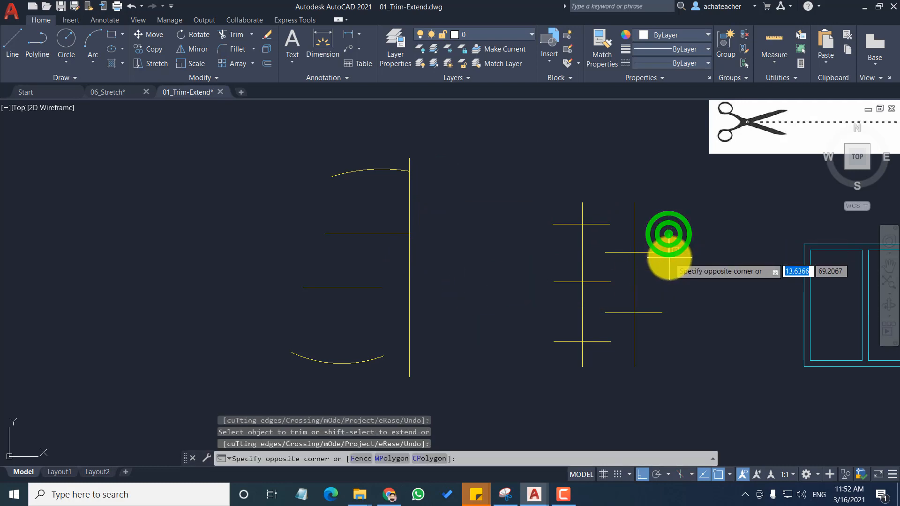
{"action": "left_click", "coordinate": [712, 214]}
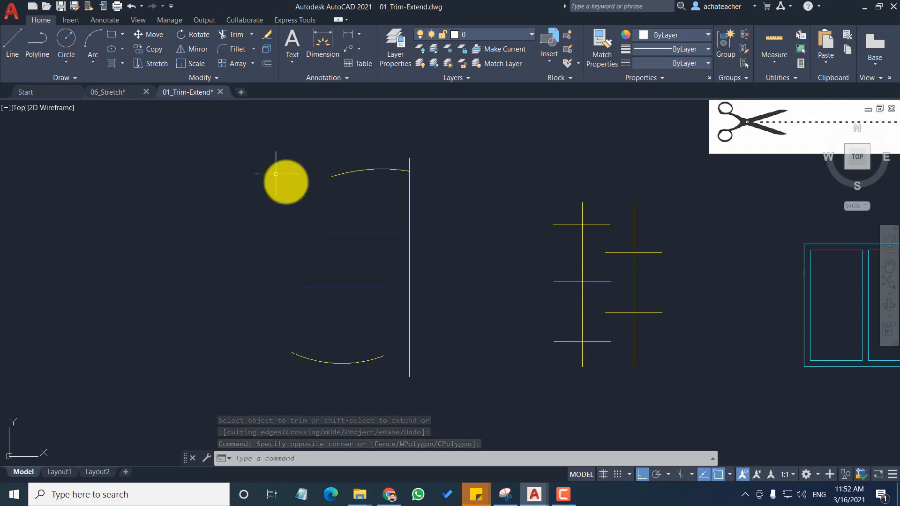
{"action": "left_click", "coordinate": [234, 34]}
{"action": "right_click", "coordinate": [456, 247]}
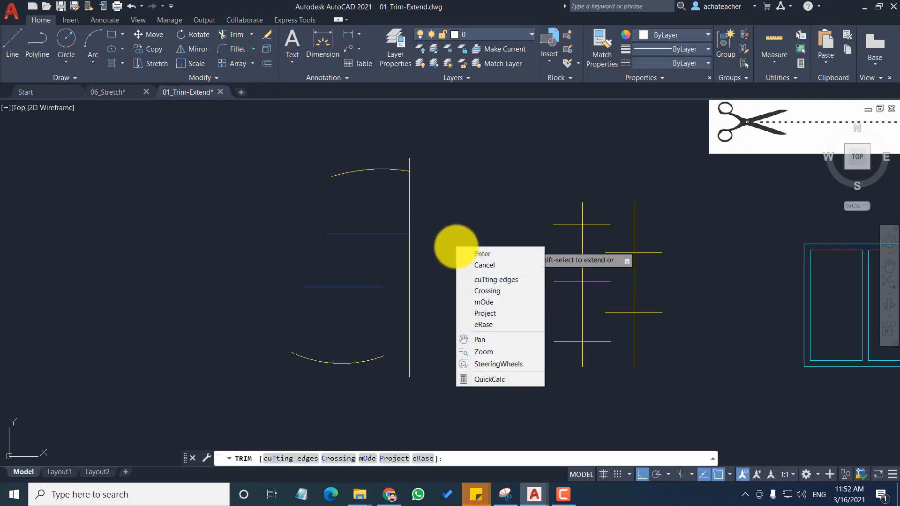
{"action": "left_click", "coordinate": [484, 302]}
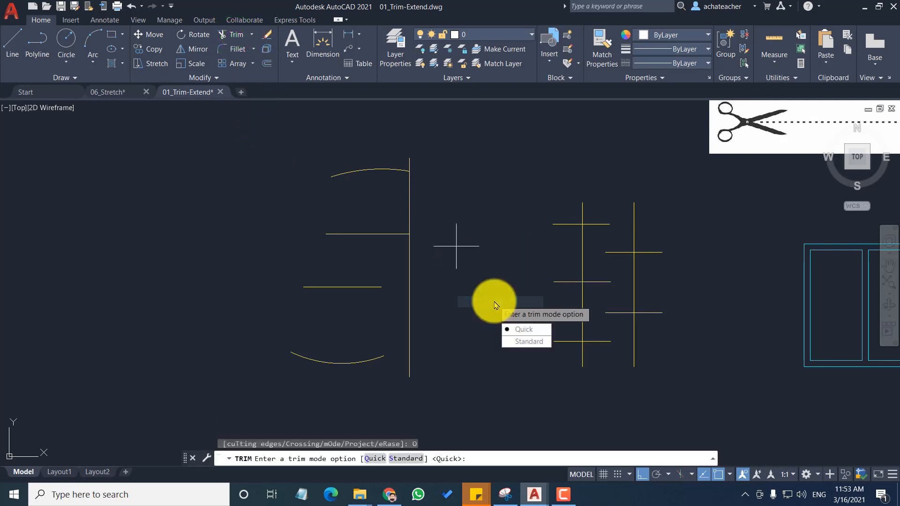
{"action": "left_click", "coordinate": [526, 341]}
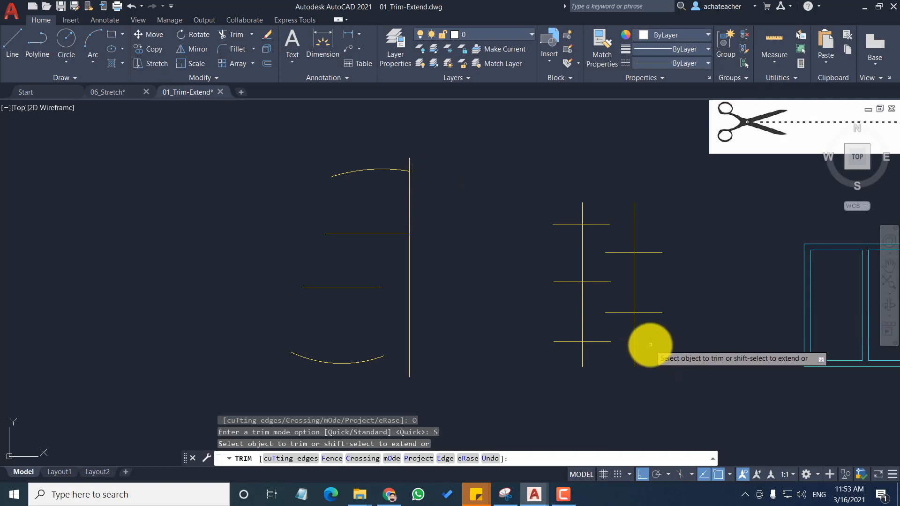
Step: With the second group's right vertical line as cutting edge, trim the parts of its two short horizontals that extend right of it
{"action": "type", "text": "t"}
{"action": "key", "text": "Return"}
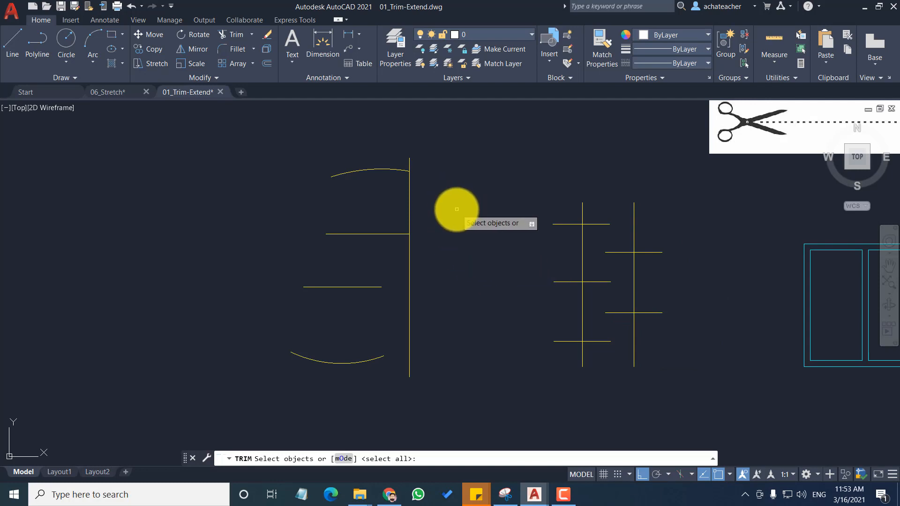
{"action": "left_click", "coordinate": [633, 347]}
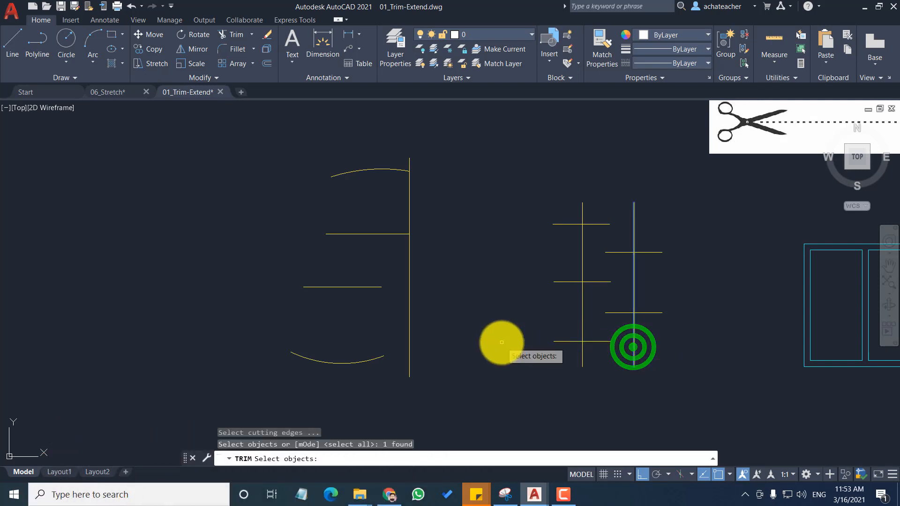
{"action": "key", "text": "Return"}
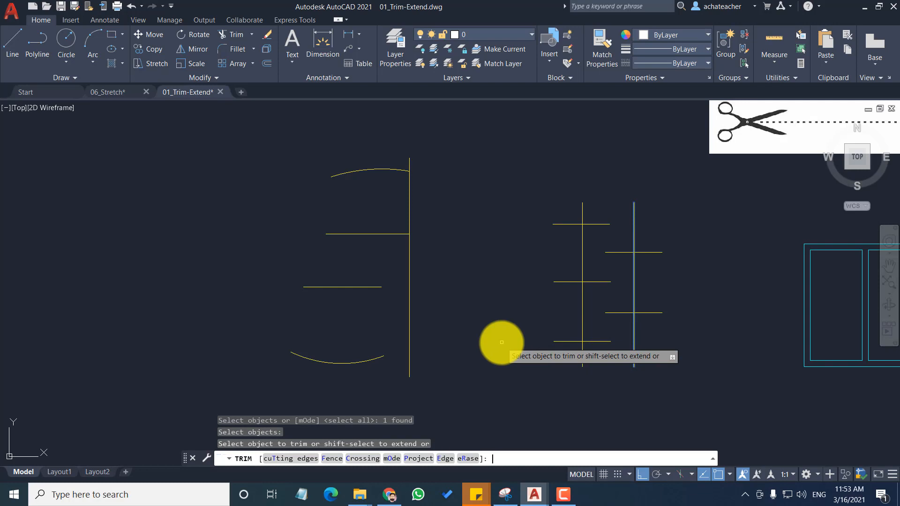
{"action": "left_click", "coordinate": [651, 312]}
{"action": "left_click", "coordinate": [647, 253]}
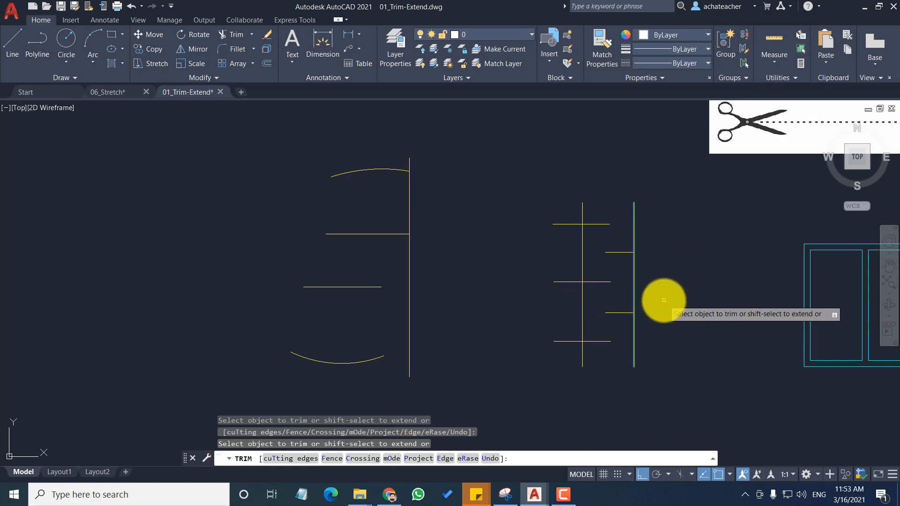
{"action": "key", "text": "Return"}
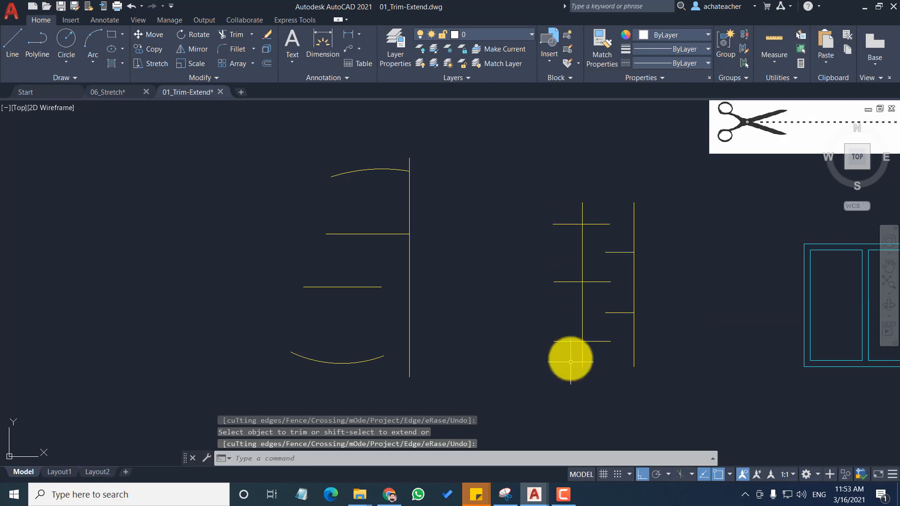
Step: With the second group's left vertical line as cutting edge, trim the parts of its three short horizontals that extend left of it
{"action": "left_click", "coordinate": [237, 34]}
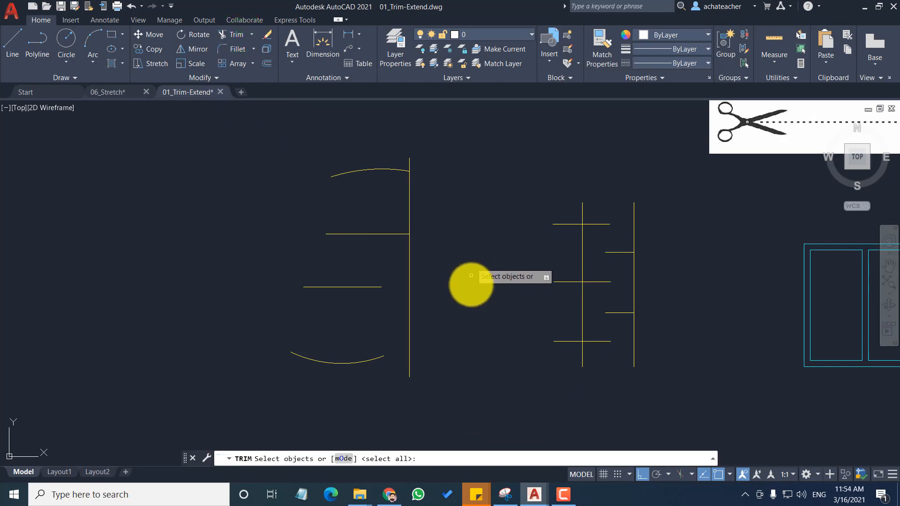
{"action": "left_click", "coordinate": [583, 363]}
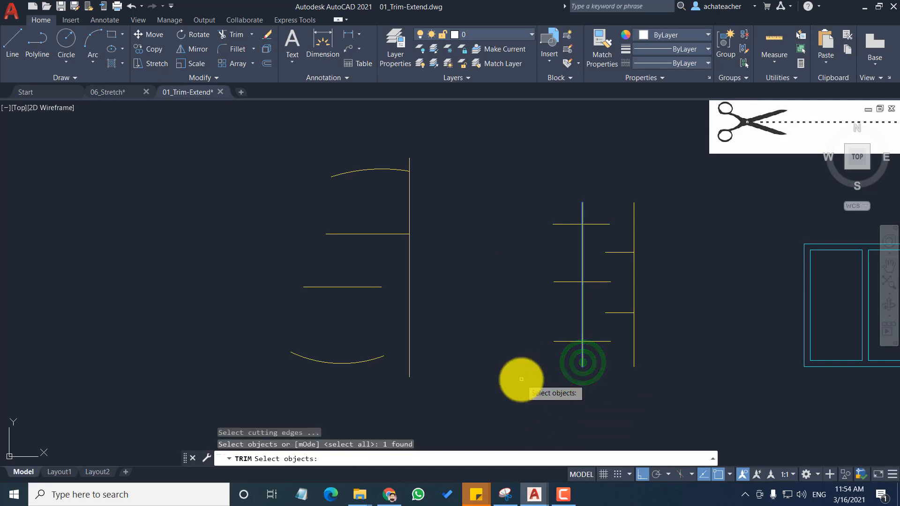
{"action": "key", "text": "Return"}
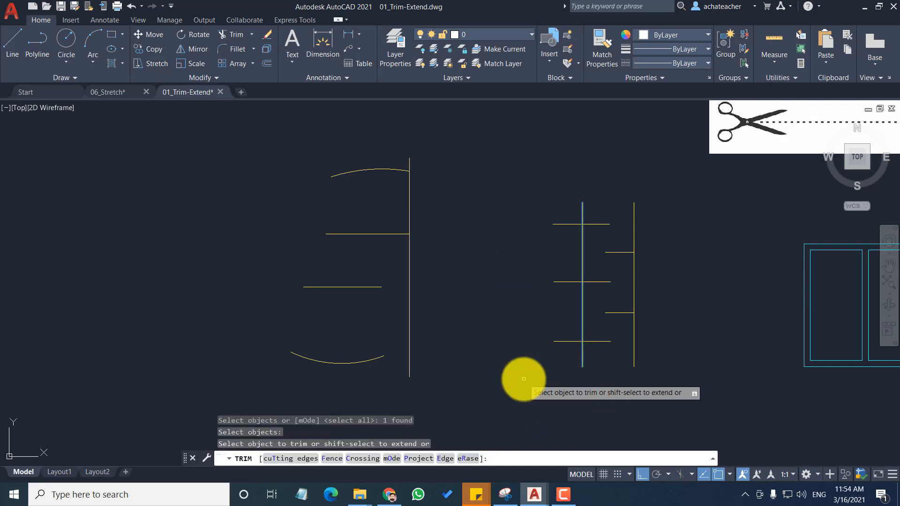
{"action": "left_click", "coordinate": [568, 342]}
{"action": "left_click", "coordinate": [560, 282]}
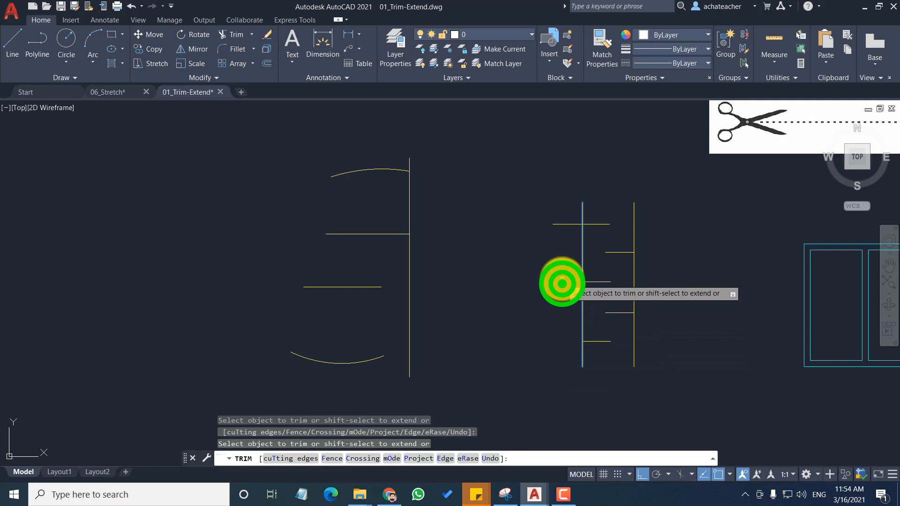
{"action": "left_click", "coordinate": [560, 226]}
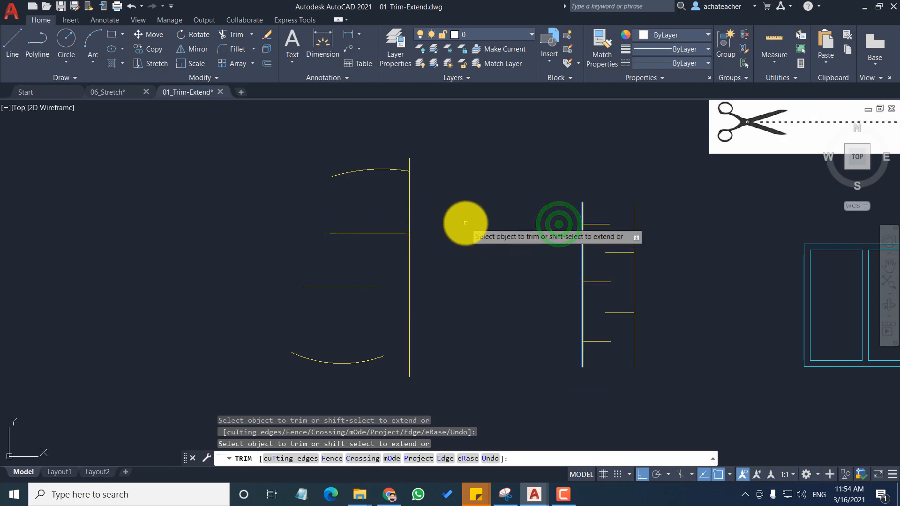
{"action": "key", "text": "Return"}
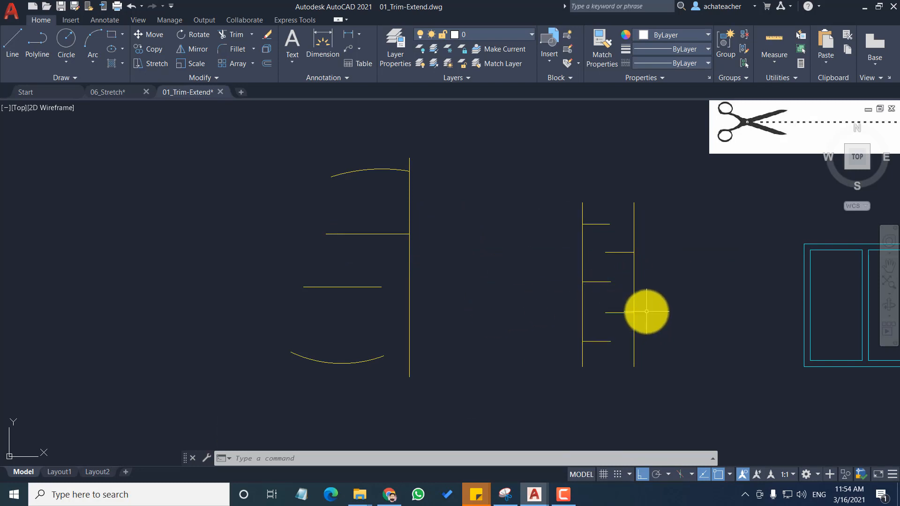
{"action": "scroll", "coordinate": [647, 239], "scroll_direction": "up", "scroll_amount": 2}
{"action": "scroll", "coordinate": [646, 239], "scroll_direction": "down", "scroll_amount": 2}
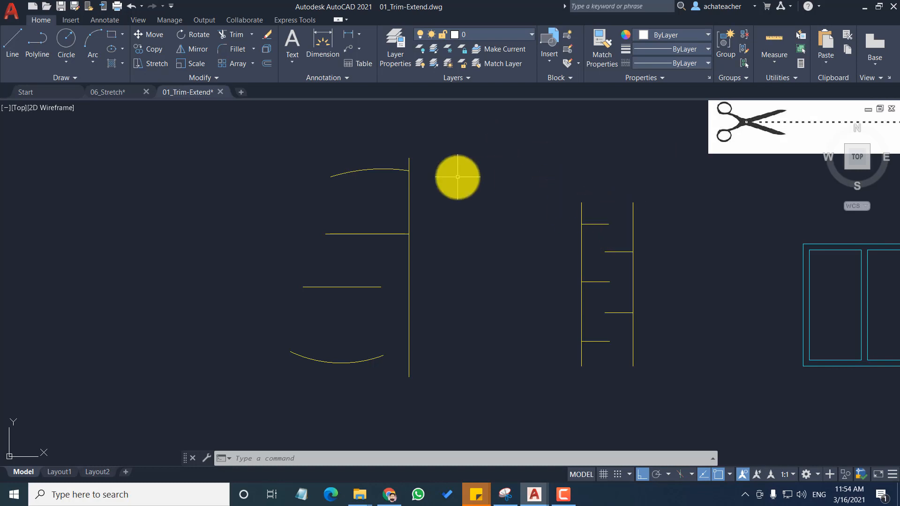
Step: Extend the second group's five short horizontals to meet the opposite vertical, using both of its vertical lines as boundary edges
{"action": "left_click", "coordinate": [251, 36]}
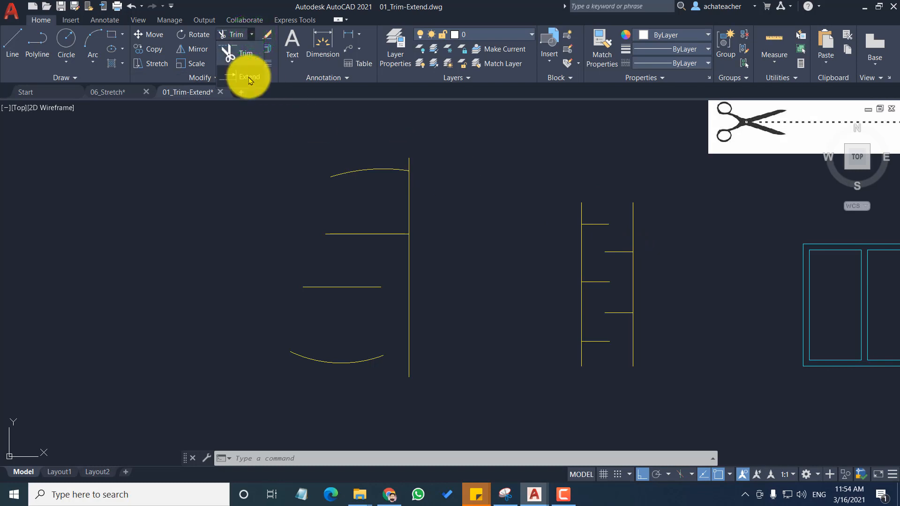
{"action": "left_click", "coordinate": [250, 80]}
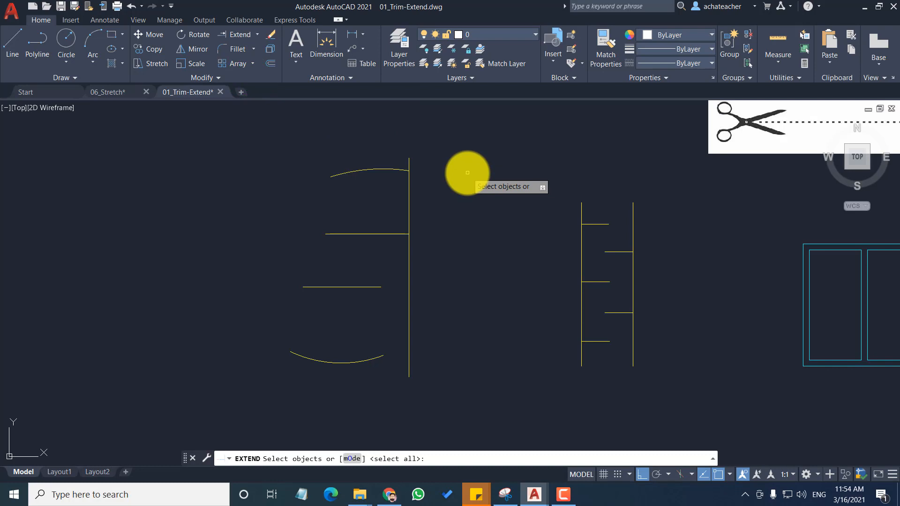
{"action": "left_click", "coordinate": [632, 213]}
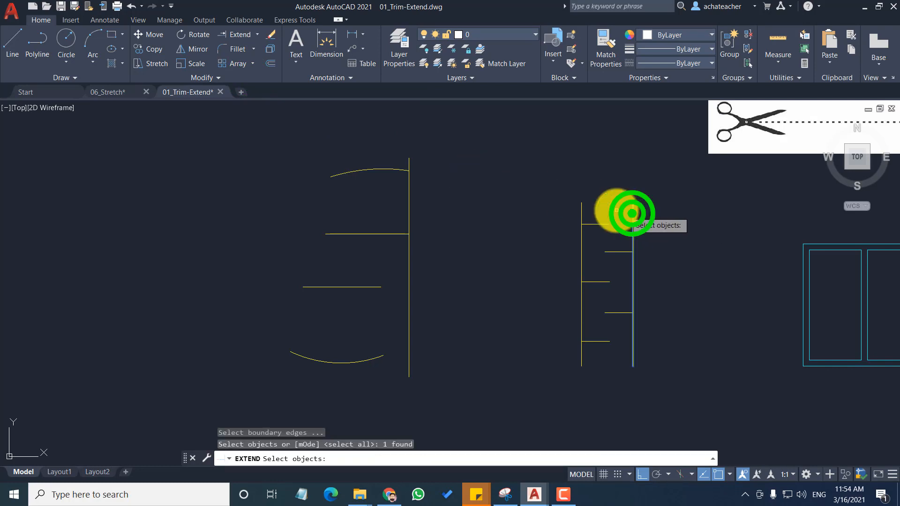
{"action": "left_click", "coordinate": [582, 204]}
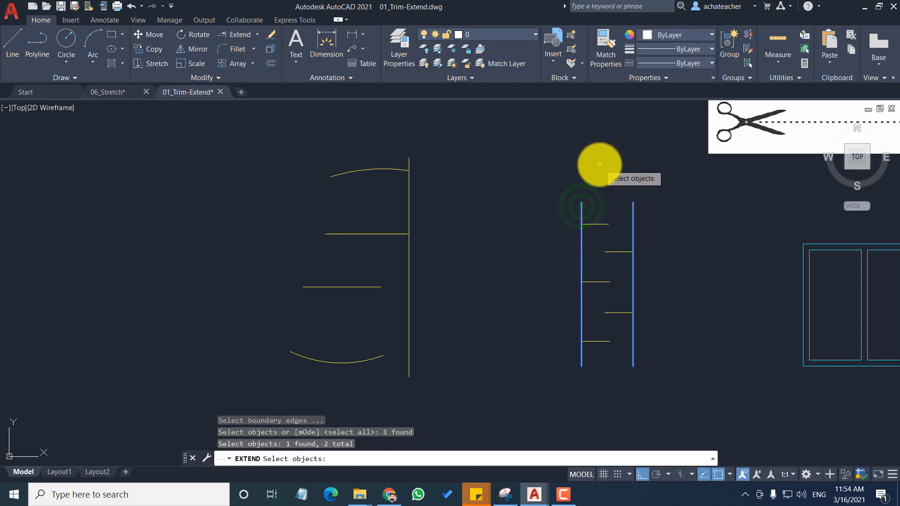
{"action": "key", "text": "Return"}
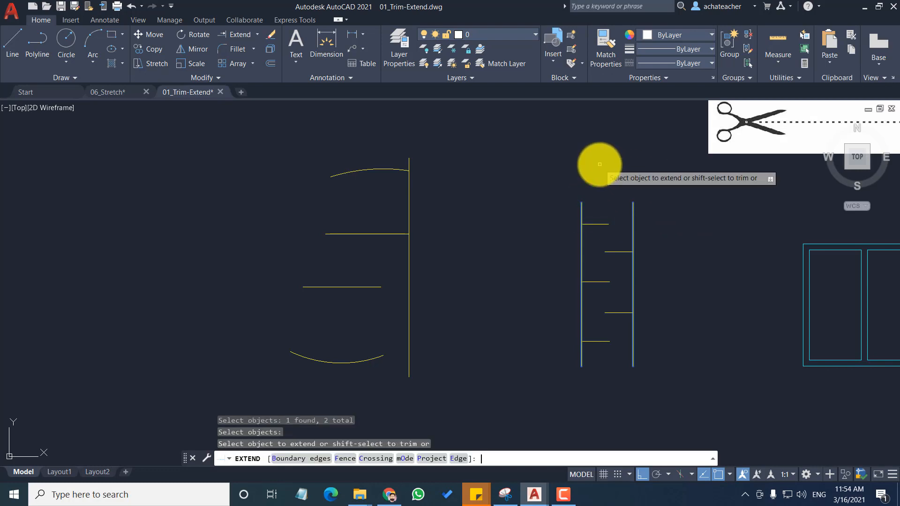
{"action": "left_click", "coordinate": [599, 224]}
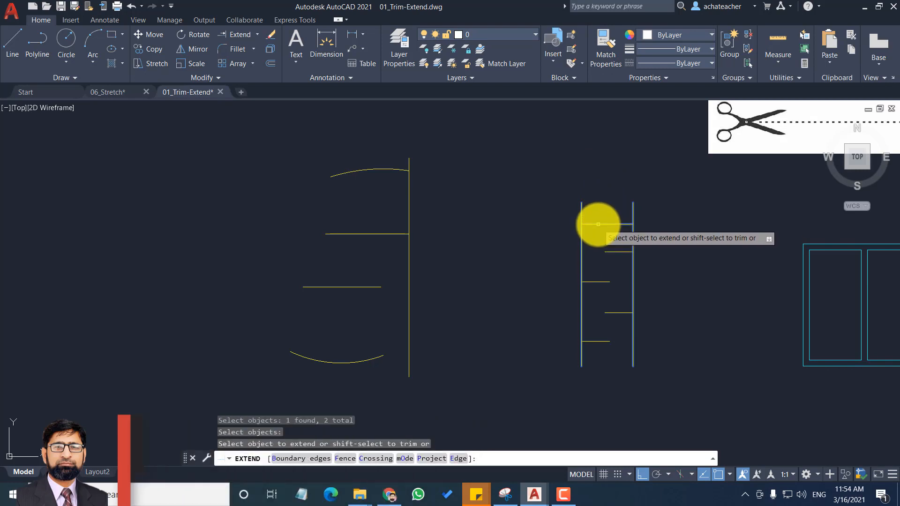
{"action": "left_click", "coordinate": [599, 225]}
{"action": "left_click", "coordinate": [617, 253]}
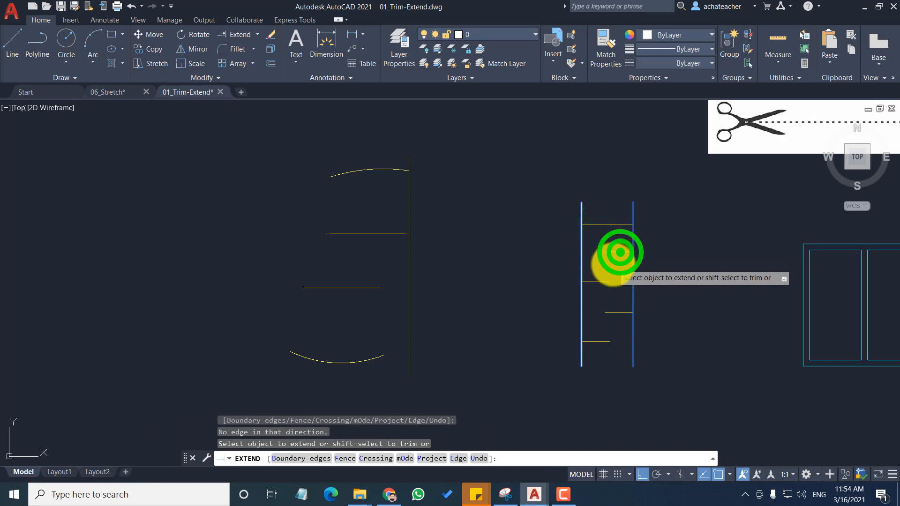
{"action": "left_click", "coordinate": [621, 354]}
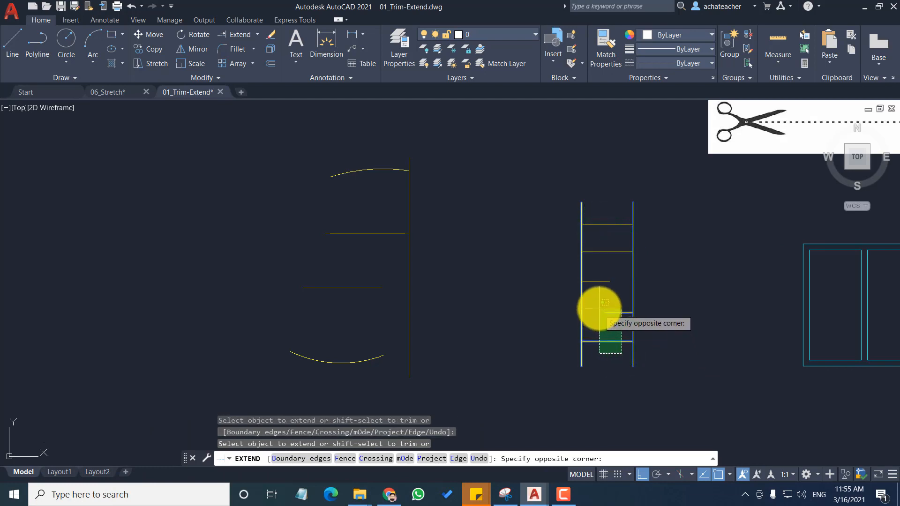
{"action": "left_click", "coordinate": [595, 281]}
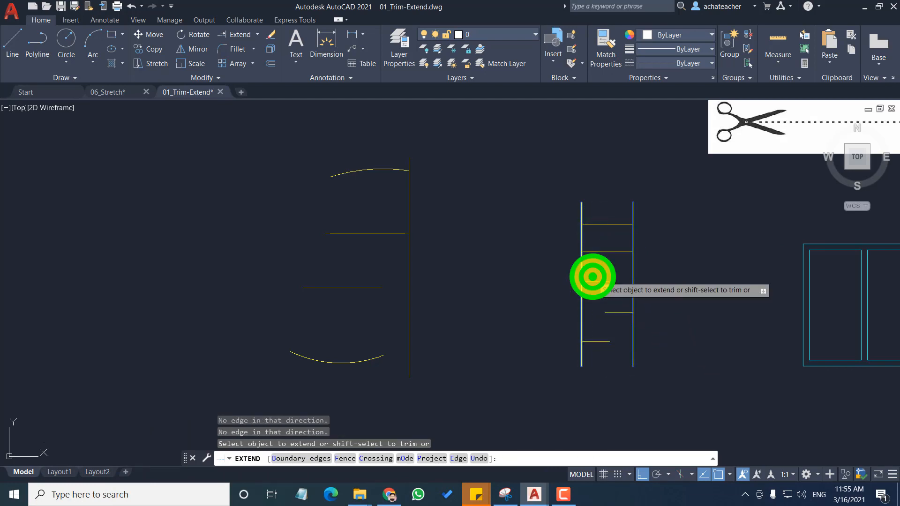
{"action": "left_click", "coordinate": [597, 354]}
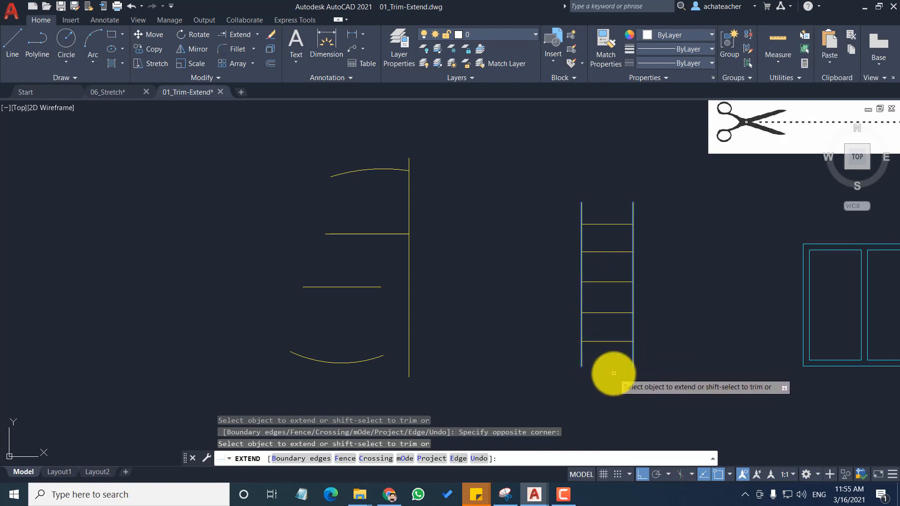
{"action": "key", "text": "Escape"}
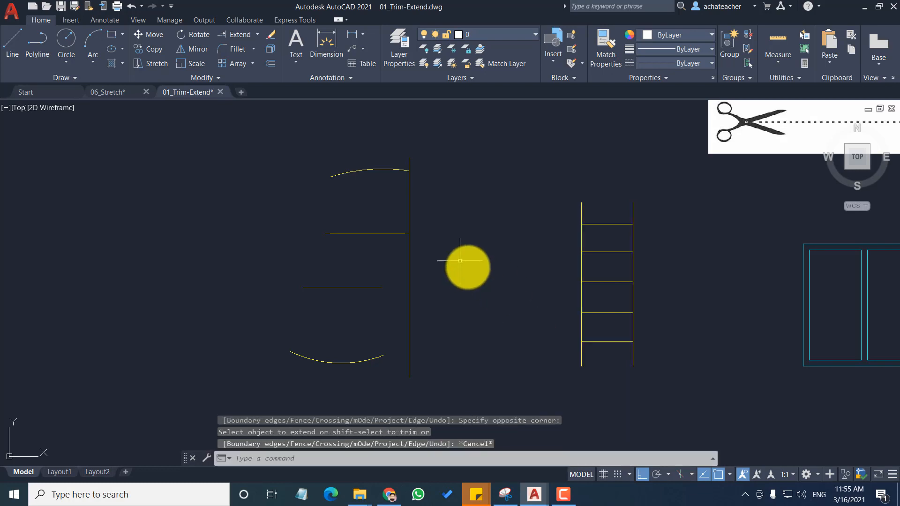
Step: Switch Extend to Quick mode and extend the leftmost group's lower arc and lower horizontal line to its vertical line
{"action": "left_click", "coordinate": [237, 37]}
{"action": "right_click", "coordinate": [424, 254]}
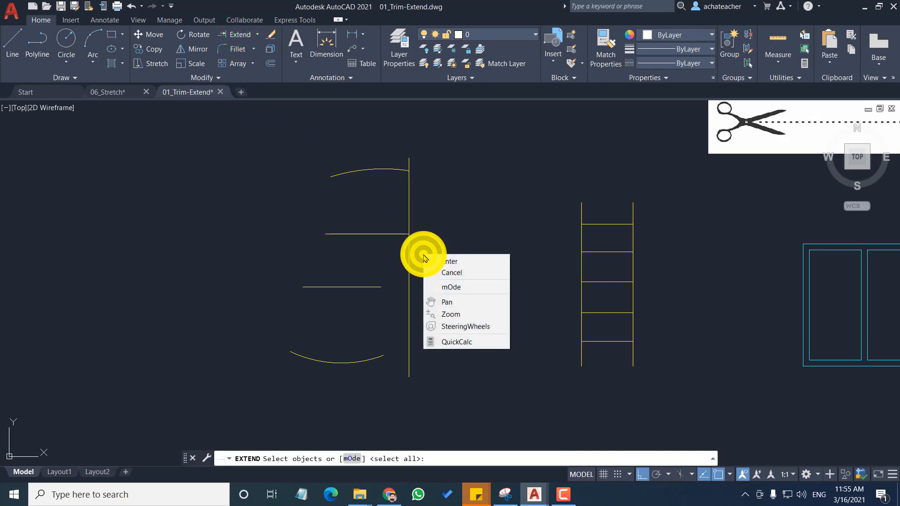
{"action": "left_click", "coordinate": [459, 287]}
{"action": "left_click", "coordinate": [486, 318]}
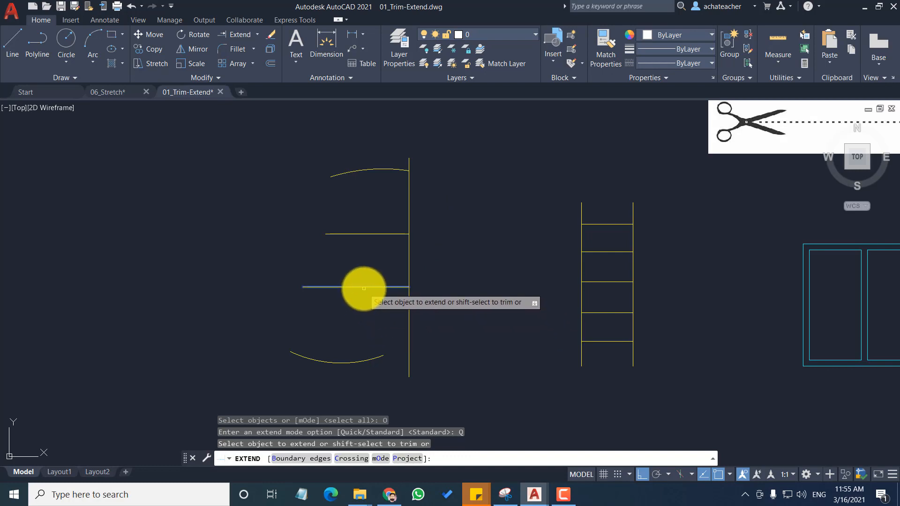
{"action": "left_click", "coordinate": [368, 361]}
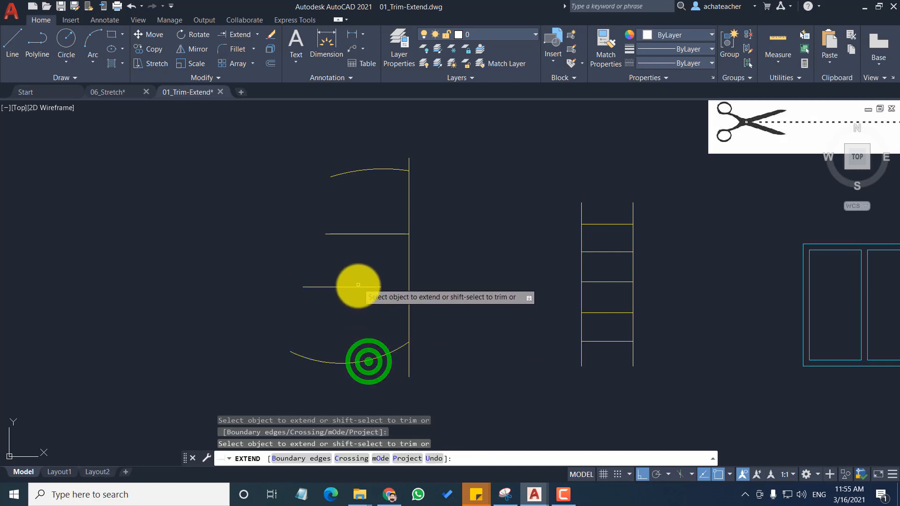
{"action": "left_click", "coordinate": [359, 287]}
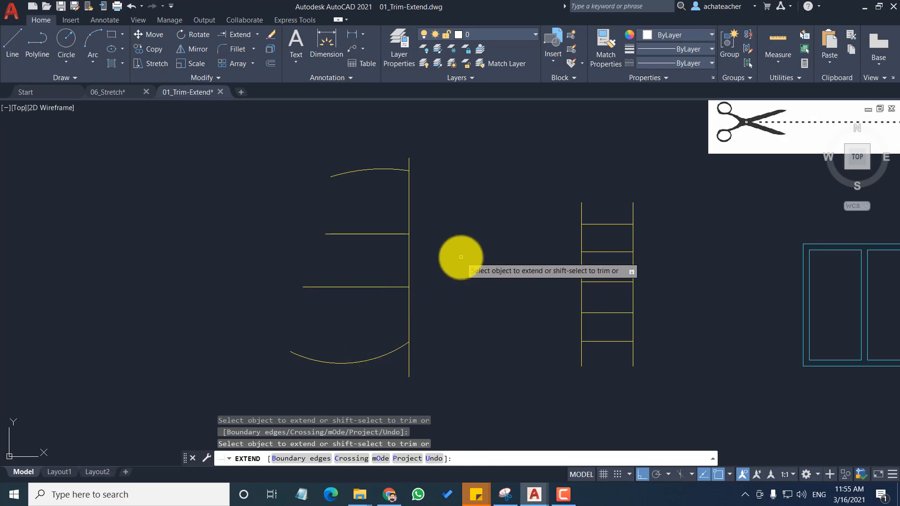
{"action": "key", "text": "Escape"}
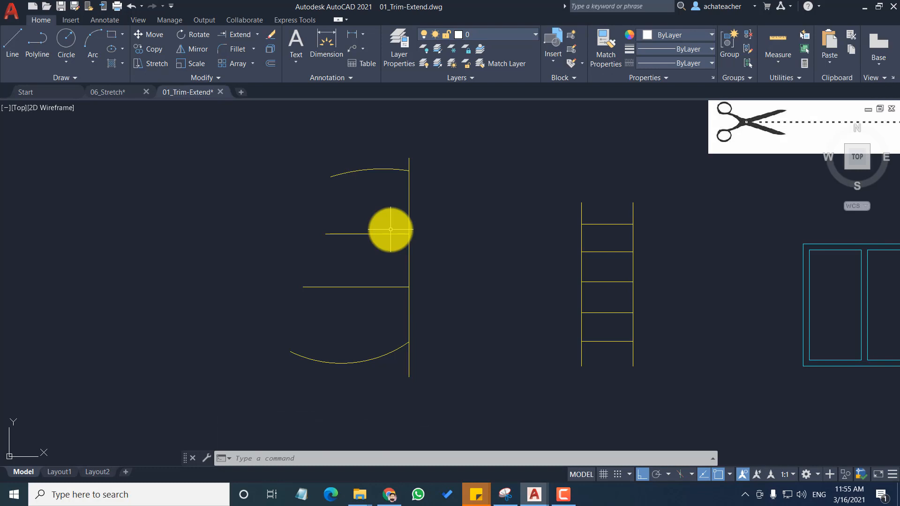
Step: Try to trim the parts of the two circles that cross the left panel and frame of the rightmost window, using Quick trim mode
{"action": "scroll", "coordinate": [507, 261], "scroll_direction": "down", "scroll_amount": 3}
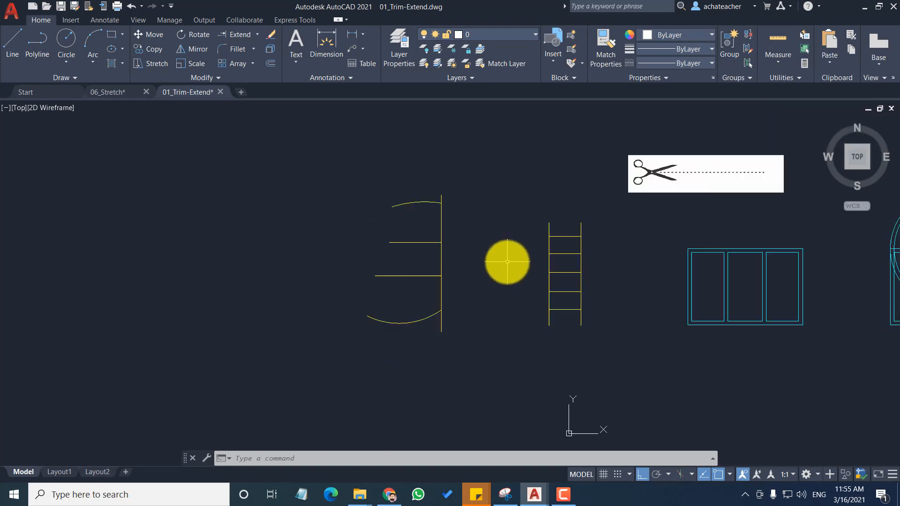
{"action": "scroll", "coordinate": [771, 288], "scroll_direction": "down", "scroll_amount": 2}
{"action": "scroll", "coordinate": [762, 283], "scroll_direction": "up", "scroll_amount": 2}
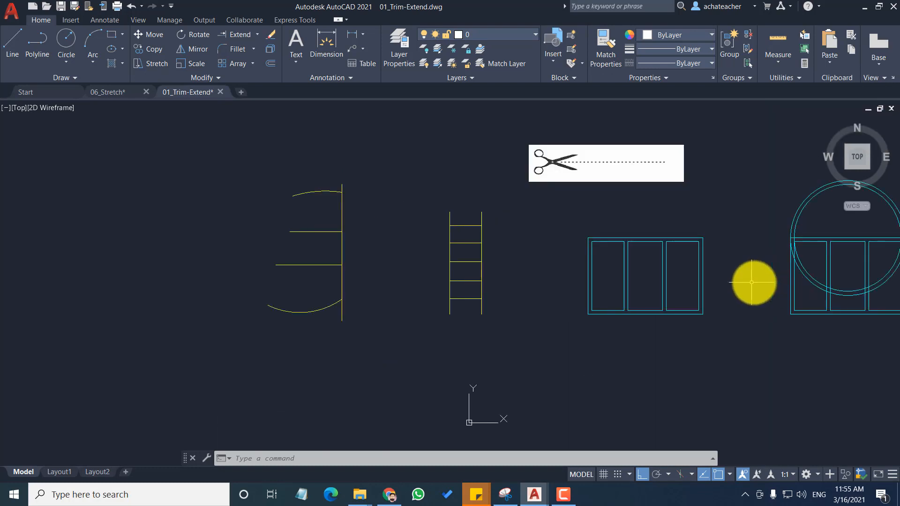
{"action": "scroll", "coordinate": [880, 258], "scroll_direction": "up", "scroll_amount": 5}
{"action": "scroll", "coordinate": [823, 307], "scroll_direction": "down", "scroll_amount": 3}
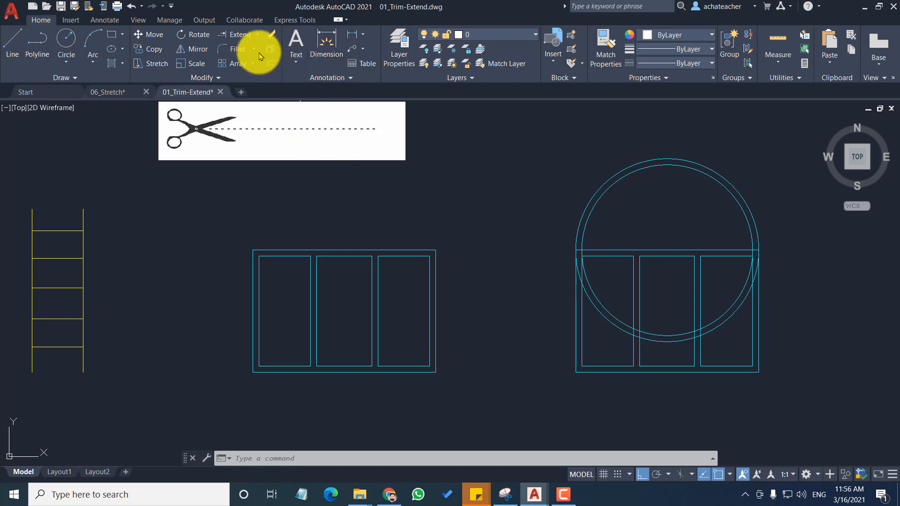
{"action": "left_click", "coordinate": [258, 36]}
{"action": "left_click", "coordinate": [243, 49]}
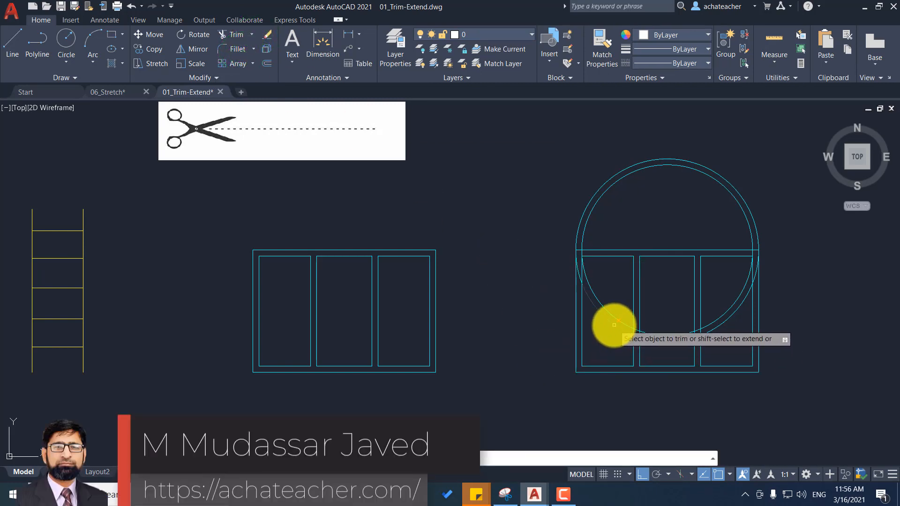
{"action": "scroll", "coordinate": [614, 325], "scroll_direction": "up", "scroll_amount": 2}
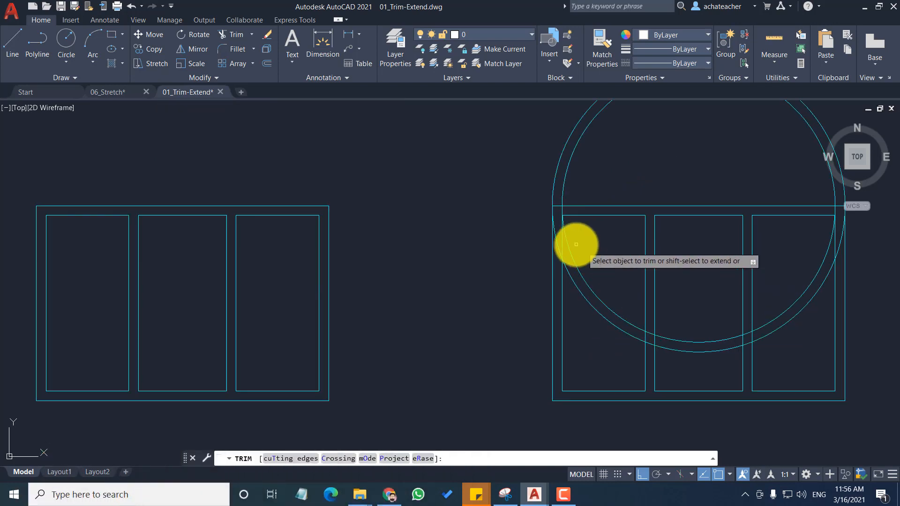
{"action": "left_click", "coordinate": [574, 287]}
{"action": "left_click", "coordinate": [580, 277]}
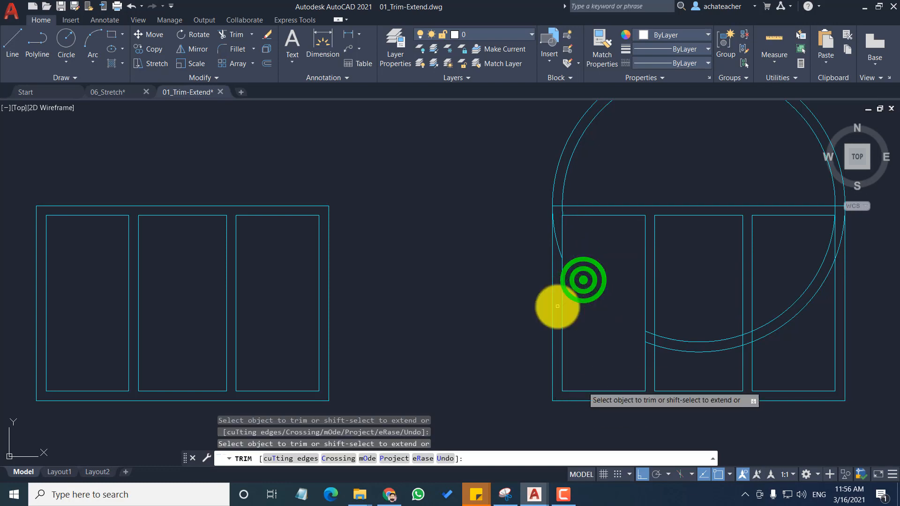
{"action": "left_click", "coordinate": [556, 240]}
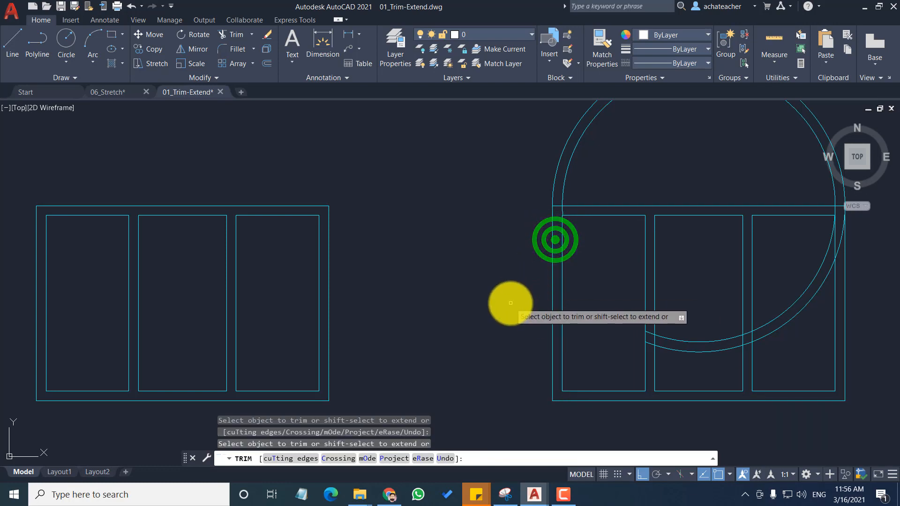
Step: Undo the trims made on the two circles and leave the Trim command
{"action": "key", "text": "ctrl+z"}
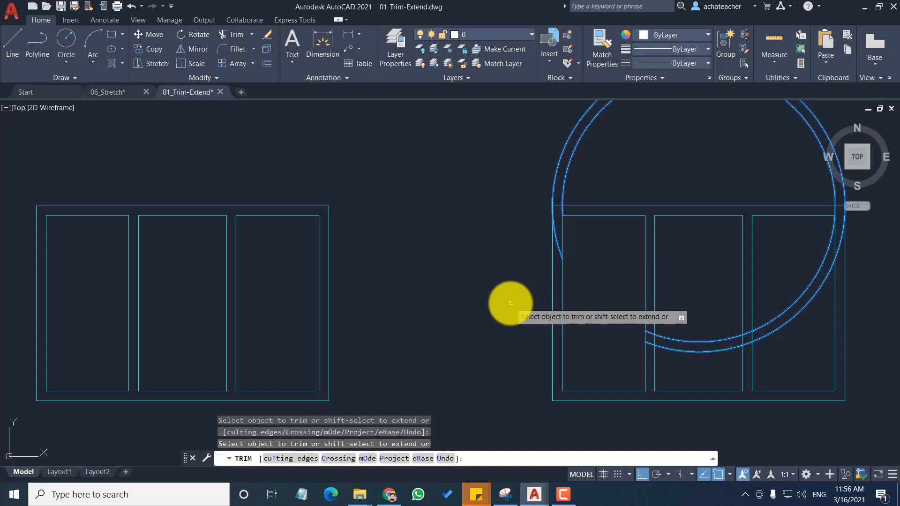
{"action": "key", "text": "ctrl+z"}
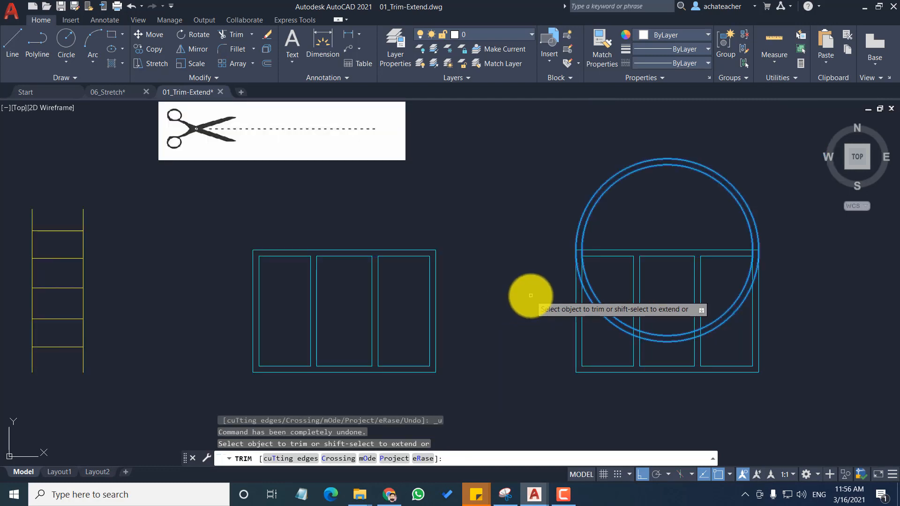
{"action": "key", "text": "Escape"}
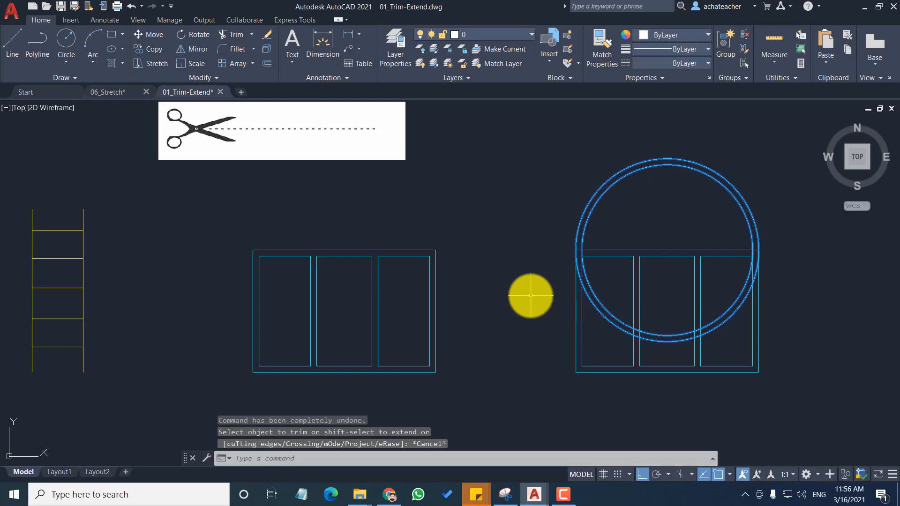
Step: Change the Trim command's mode from Quick back to Standard
{"action": "left_click", "coordinate": [236, 35]}
{"action": "right_click", "coordinate": [481, 224]}
{"action": "left_click", "coordinate": [525, 279]}
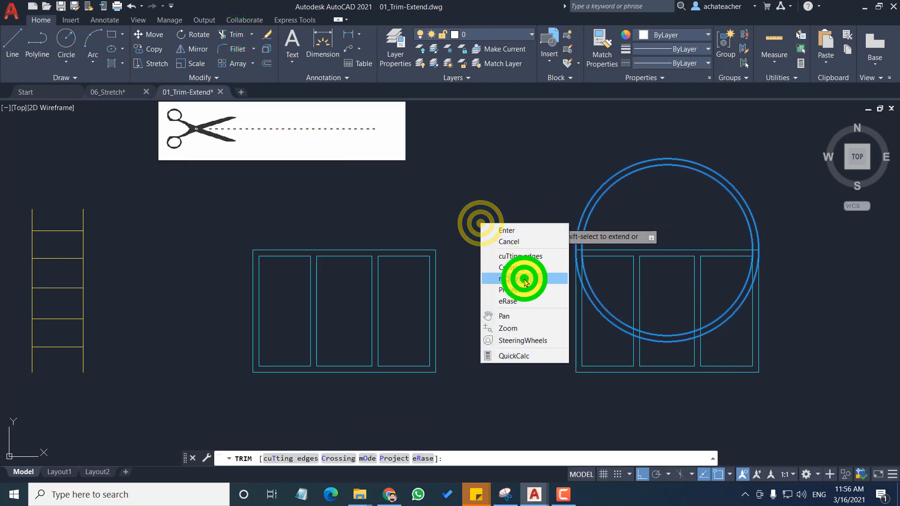
Step: With the rightmost window frame's top horizontal line as cutting edge, trim away the lower halves of both circles
{"action": "left_click", "coordinate": [233, 36]}
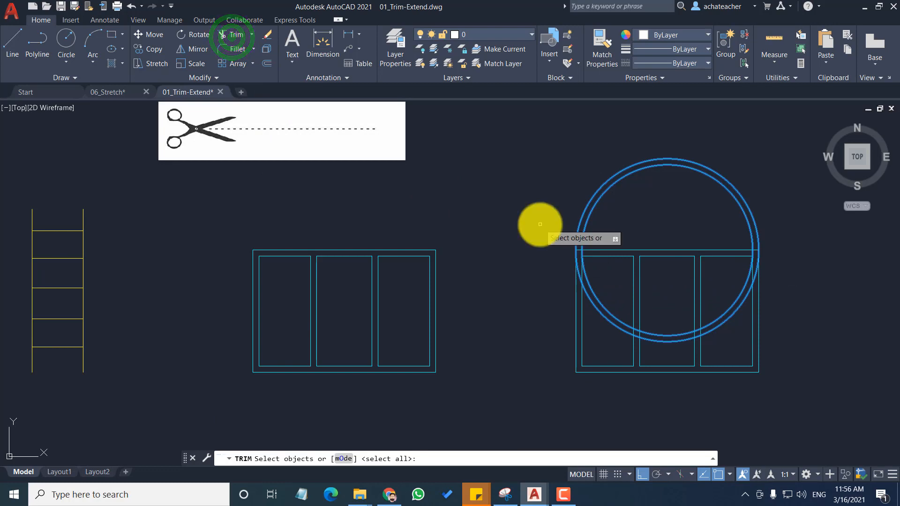
{"action": "left_click", "coordinate": [640, 249]}
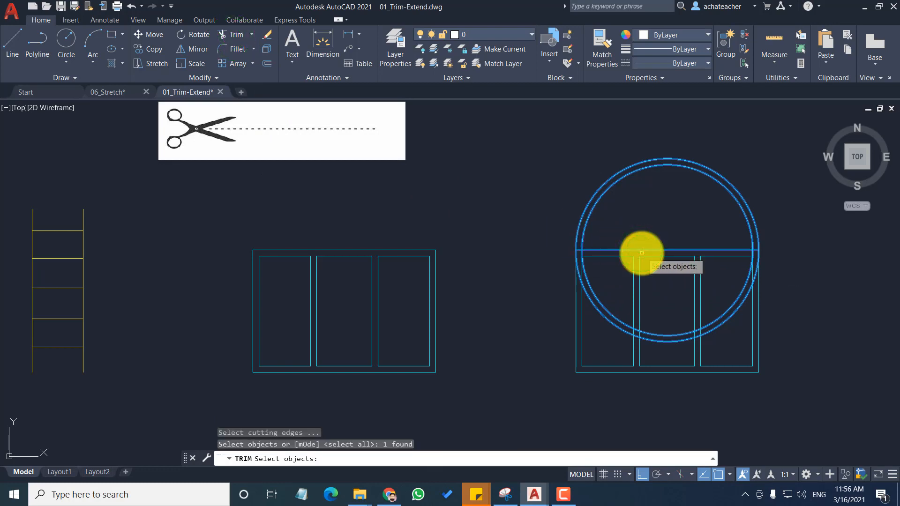
{"action": "key", "text": "Return"}
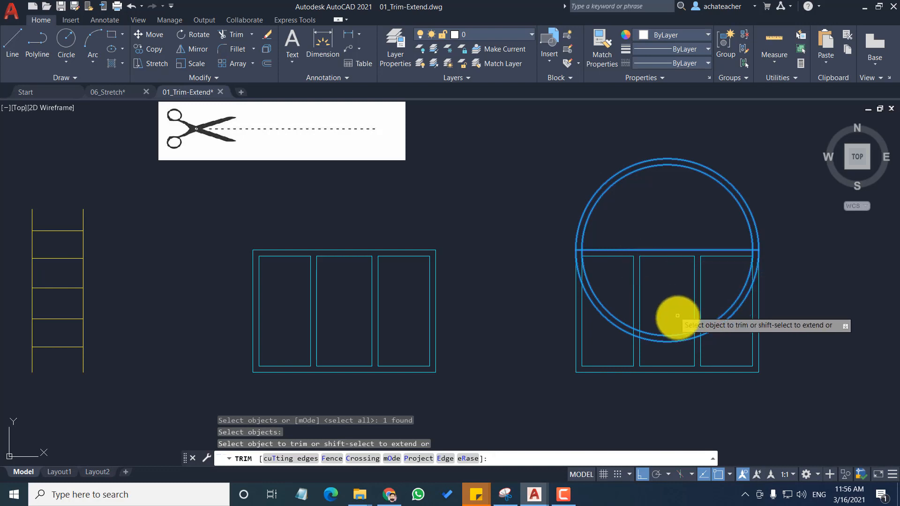
{"action": "left_click", "coordinate": [679, 336]}
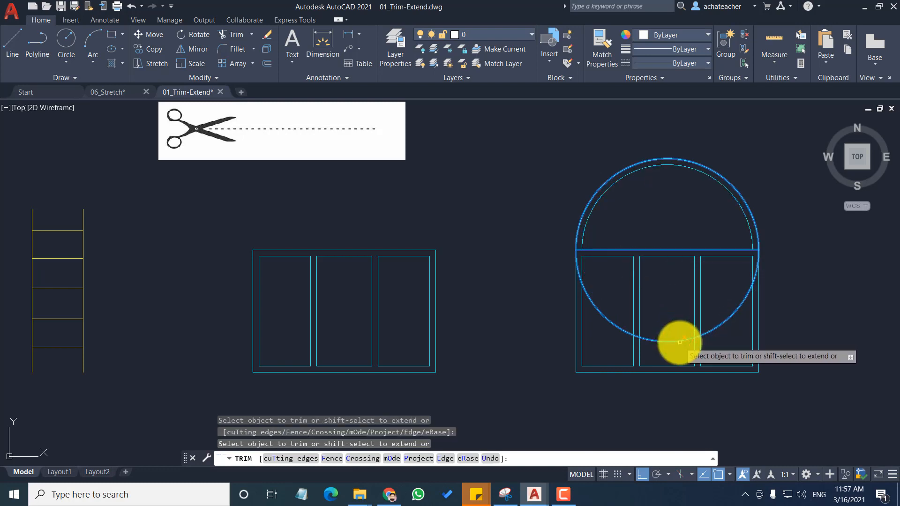
{"action": "left_click", "coordinate": [680, 342]}
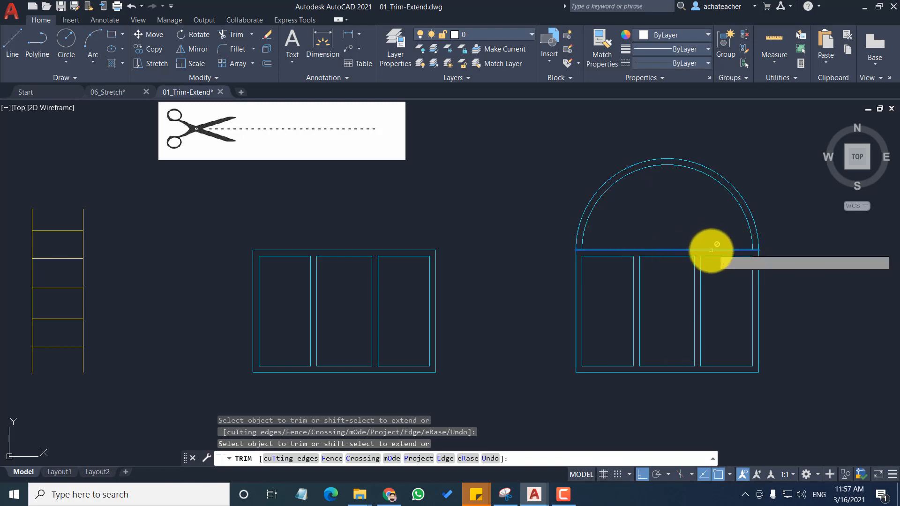
Step: Within the Trim command, extend the four inner vertical lines between the arched window's panels up to the horizontal line beneath the arch
{"action": "scroll", "coordinate": [665, 265], "scroll_direction": "up", "scroll_amount": 5}
{"action": "scroll", "coordinate": [661, 261], "scroll_direction": "down", "scroll_amount": 5}
{"action": "scroll", "coordinate": [704, 257], "scroll_direction": "up", "scroll_amount": 2}
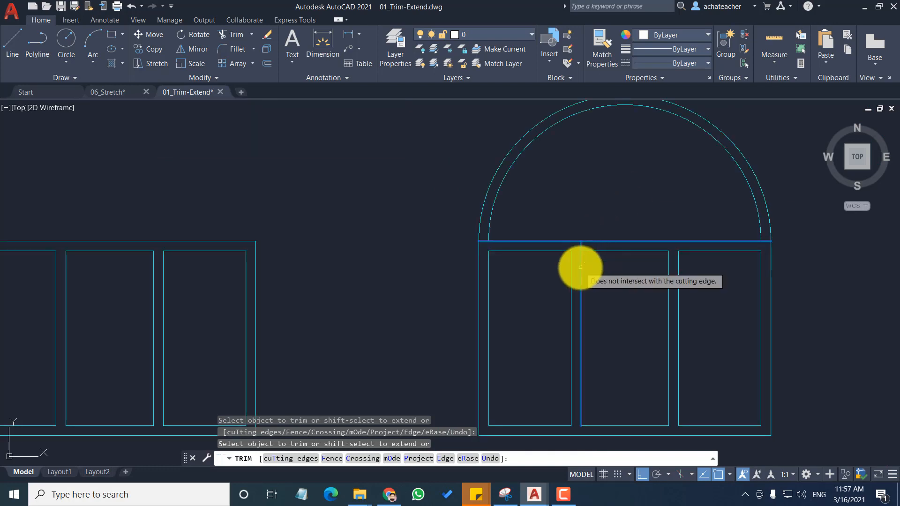
{"action": "left_click", "coordinate": [575, 268]}
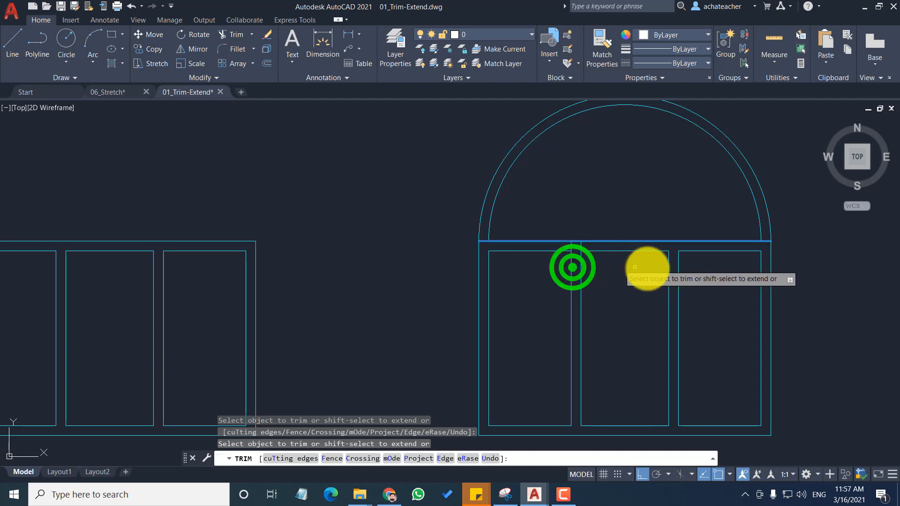
{"action": "left_click", "coordinate": [670, 269]}
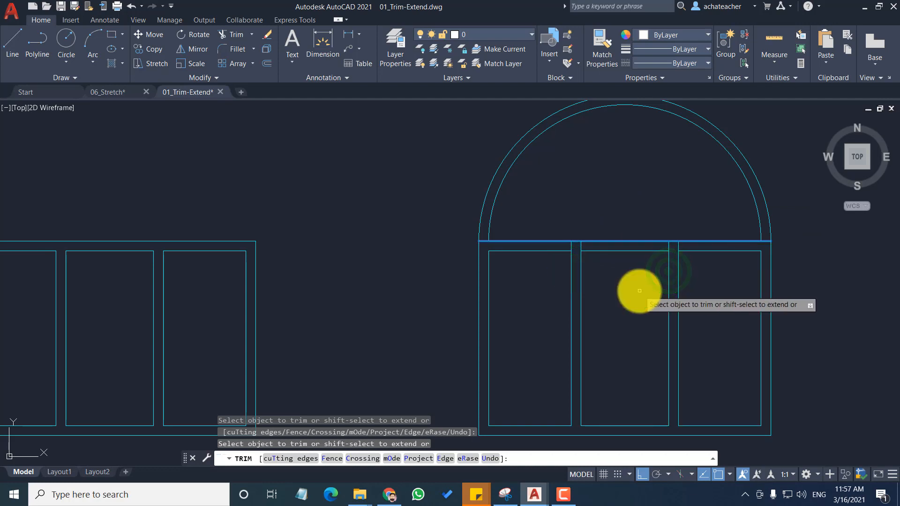
Step: With the arched window's inner arc as the boundary in the Trim command, extend the four inner vertical lines up to that arc
{"action": "key", "text": "Escape"}
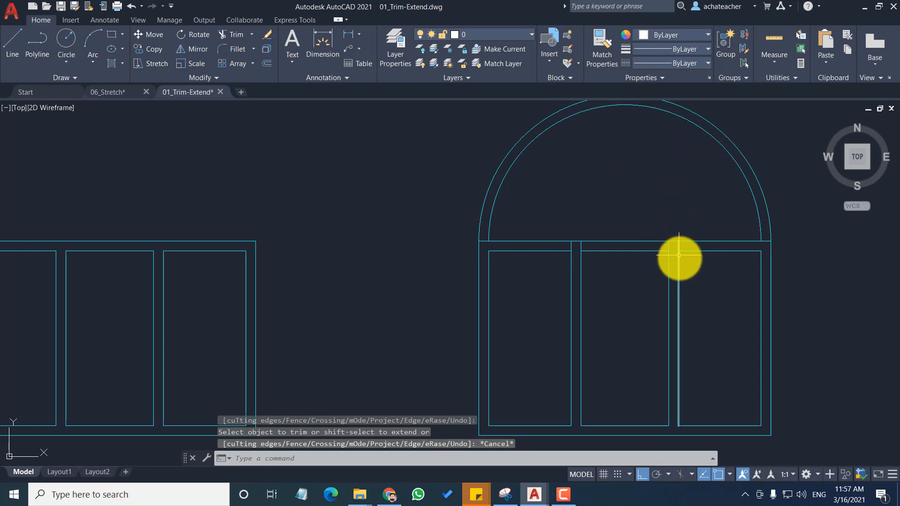
{"action": "left_click", "coordinate": [678, 118]}
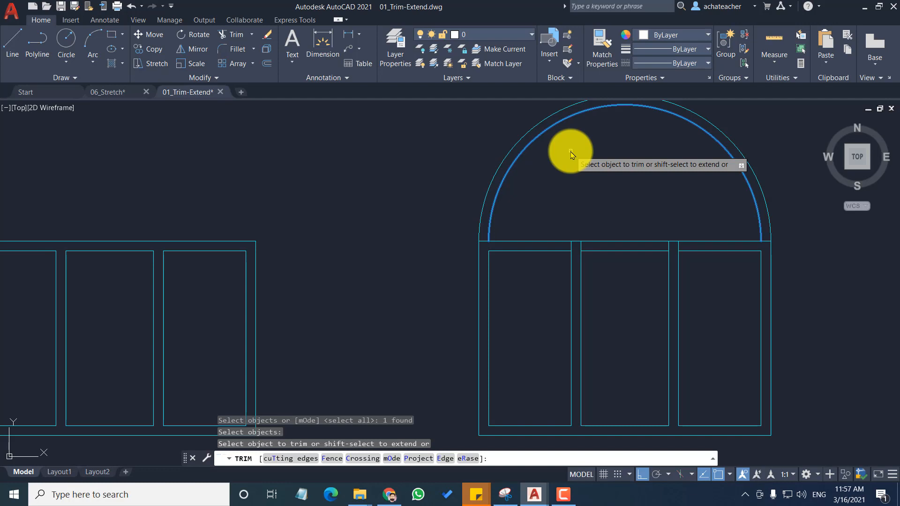
{"action": "left_click", "coordinate": [679, 271], "text": "shift"}
{"action": "left_click", "coordinate": [668, 266], "text": "shift"}
{"action": "left_click", "coordinate": [579, 271], "text": "shift"}
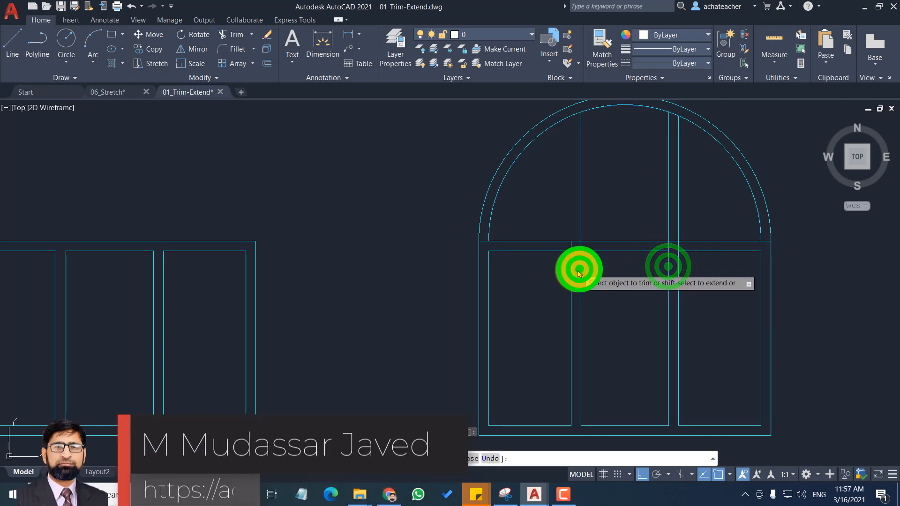
{"action": "left_click", "coordinate": [572, 267], "text": "shift"}
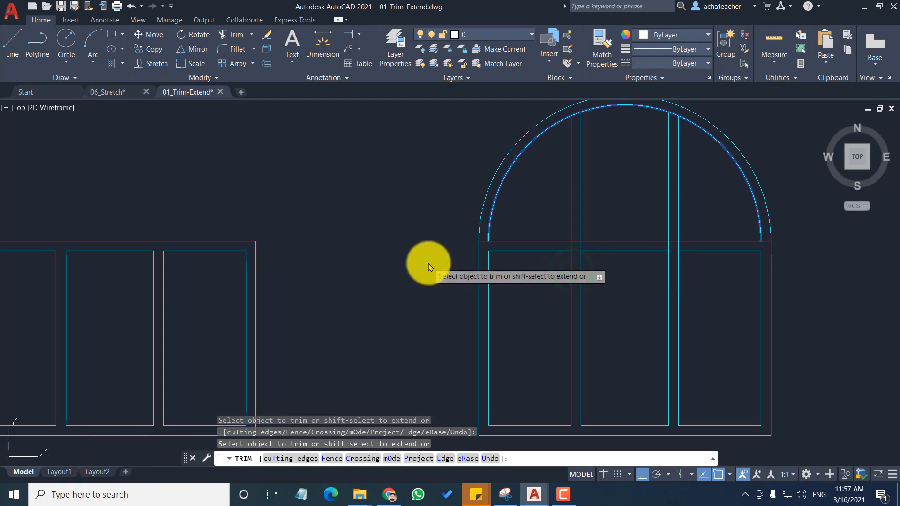
{"action": "key", "text": "Escape"}
{"action": "scroll", "coordinate": [529, 267], "scroll_direction": "down", "scroll_amount": 2}
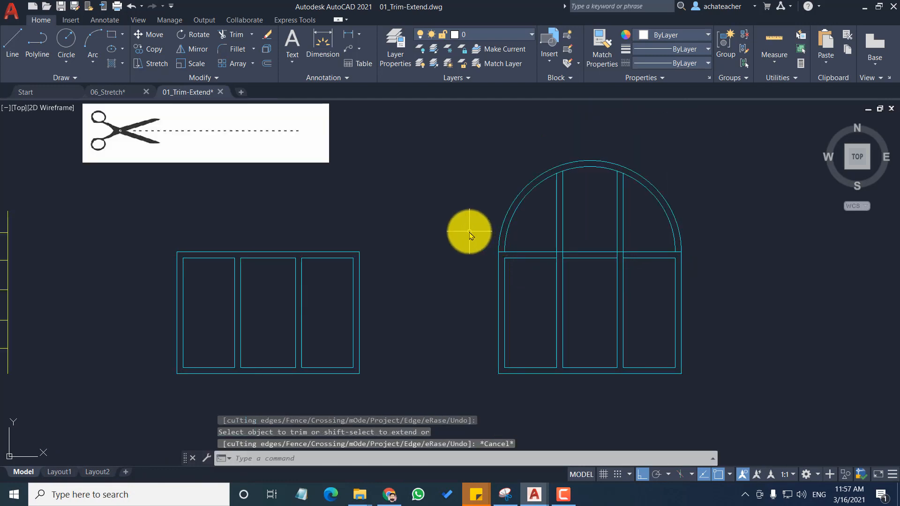
{"action": "scroll", "coordinate": [502, 244], "scroll_direction": "down", "scroll_amount": 2}
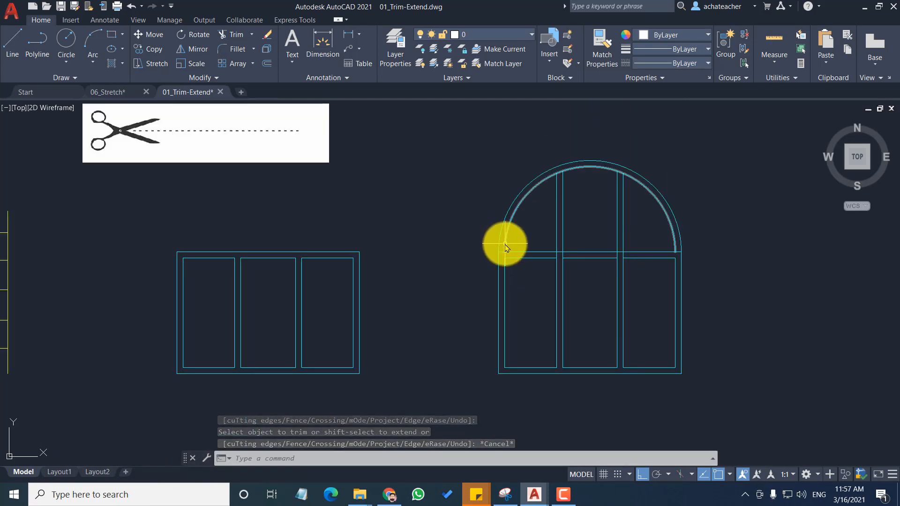
{"action": "middle_click_drag", "start_coordinate": [505, 246], "coordinate": [678, 234]}
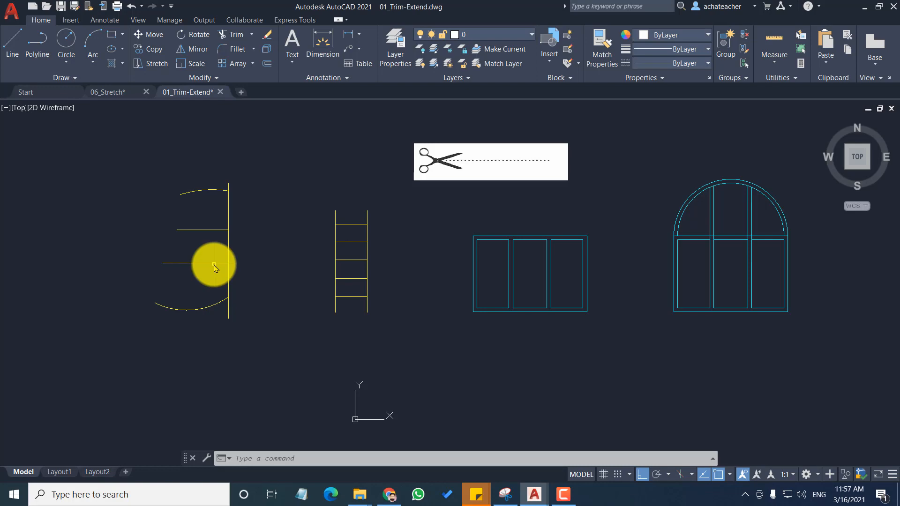